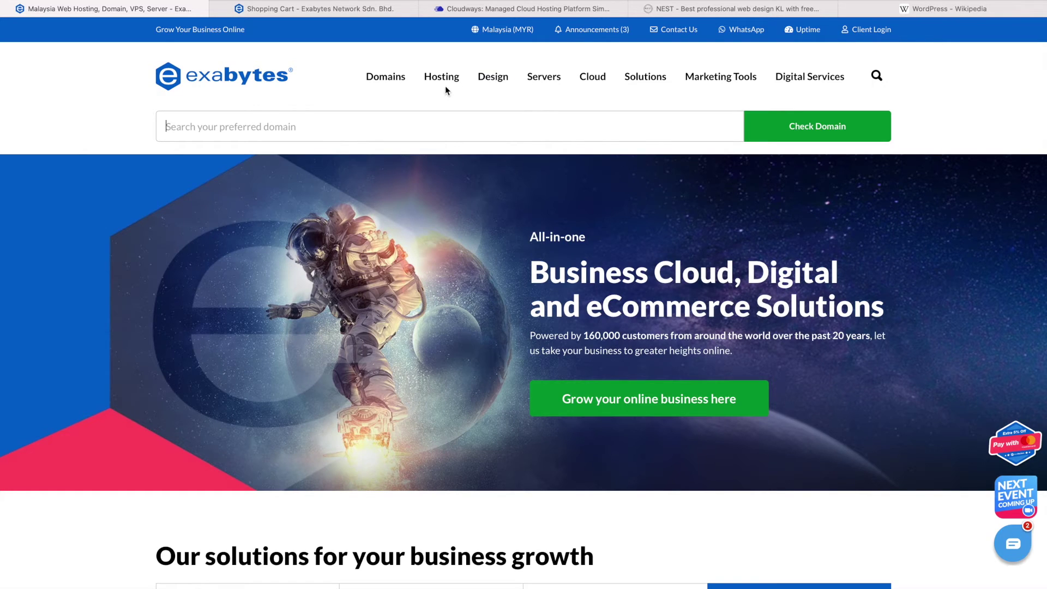
Step: Open the Exabytes domain search in the client area and check the availability of dongfangbubai.com
{"action": "left_click", "coordinate": [365, 15]}
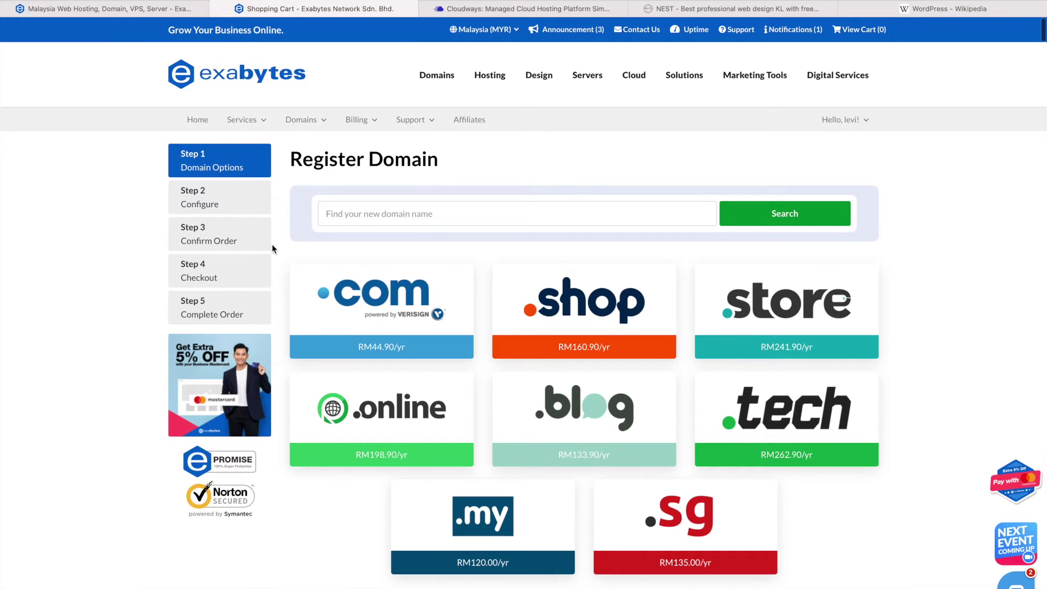
{"action": "left_click", "coordinate": [320, 123]}
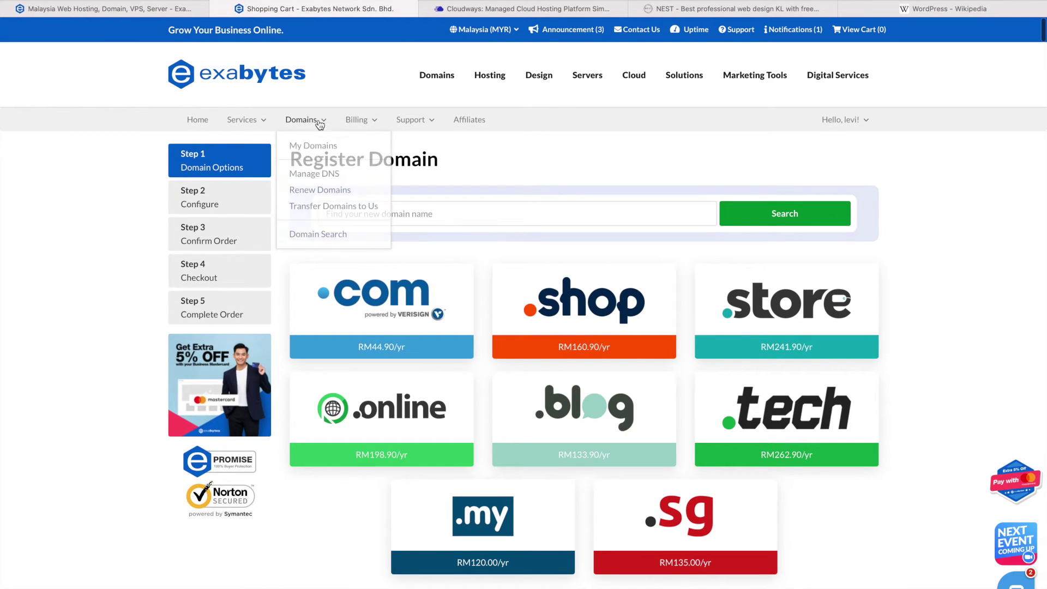
{"action": "left_click", "coordinate": [333, 240]}
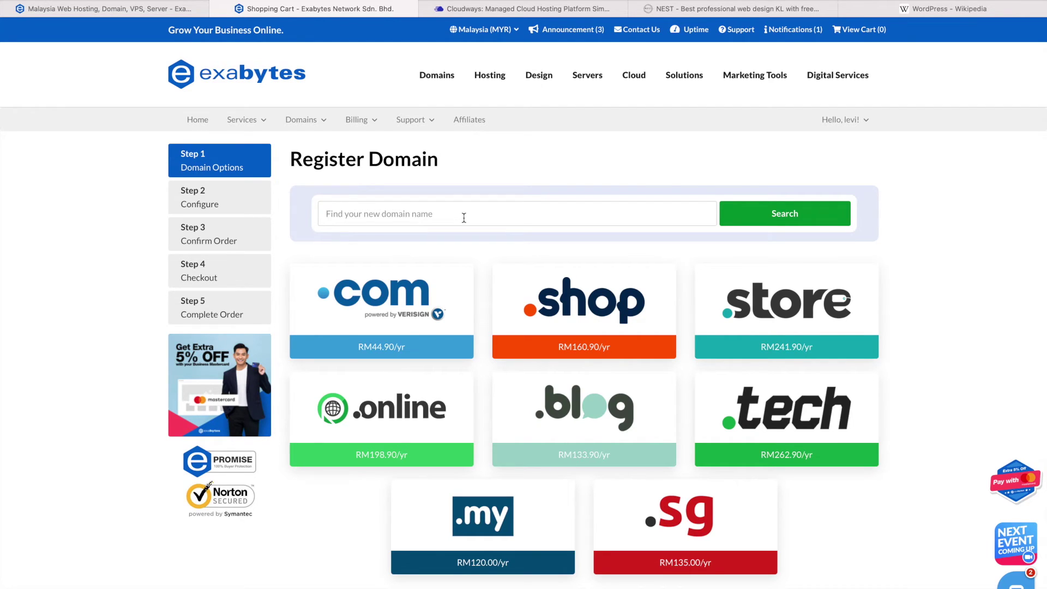
{"action": "type", "text": "dongb"}
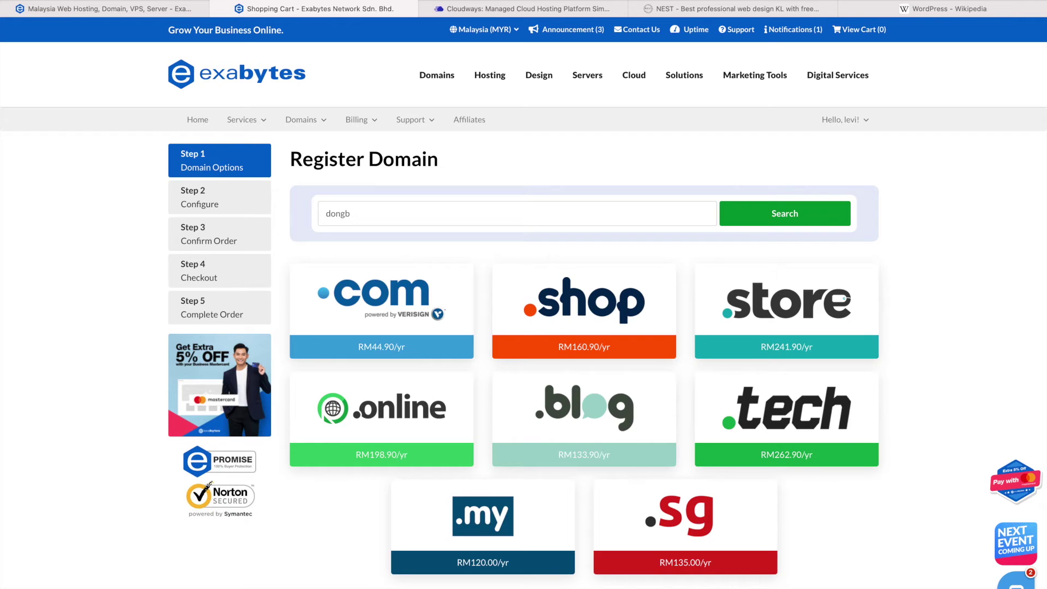
{"action": "key", "text": "BackSpace"}
{"action": "type", "text": "faangbubai.com"}
{"action": "left_click", "coordinate": [761, 209]}
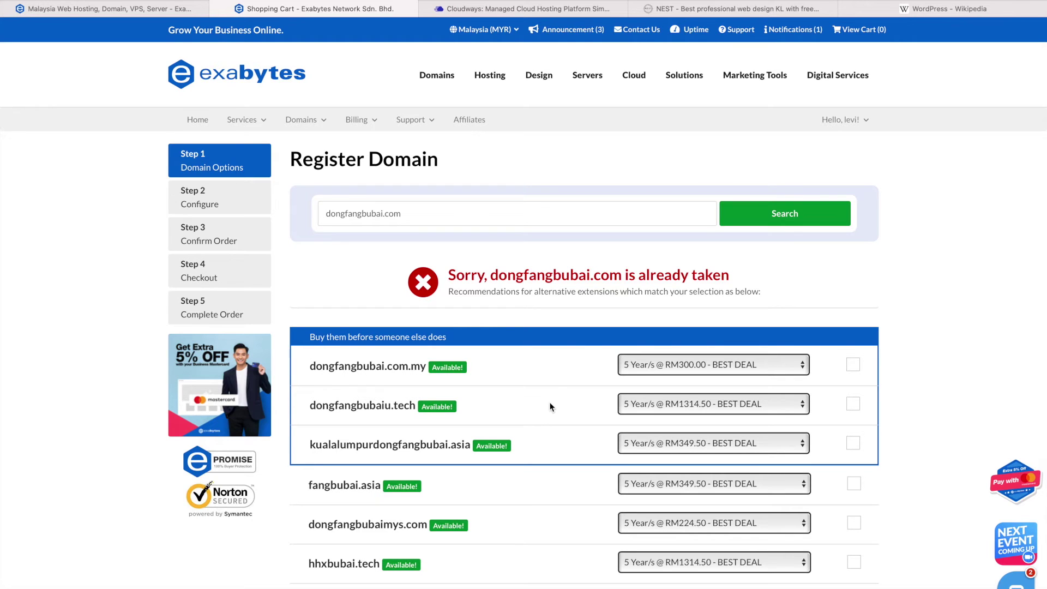
Step: Look over the suggested alternatives and search for dongfangbubai.asia instead
{"action": "scroll", "coordinate": [549, 406], "scroll_direction": "down", "scroll_amount": 1}
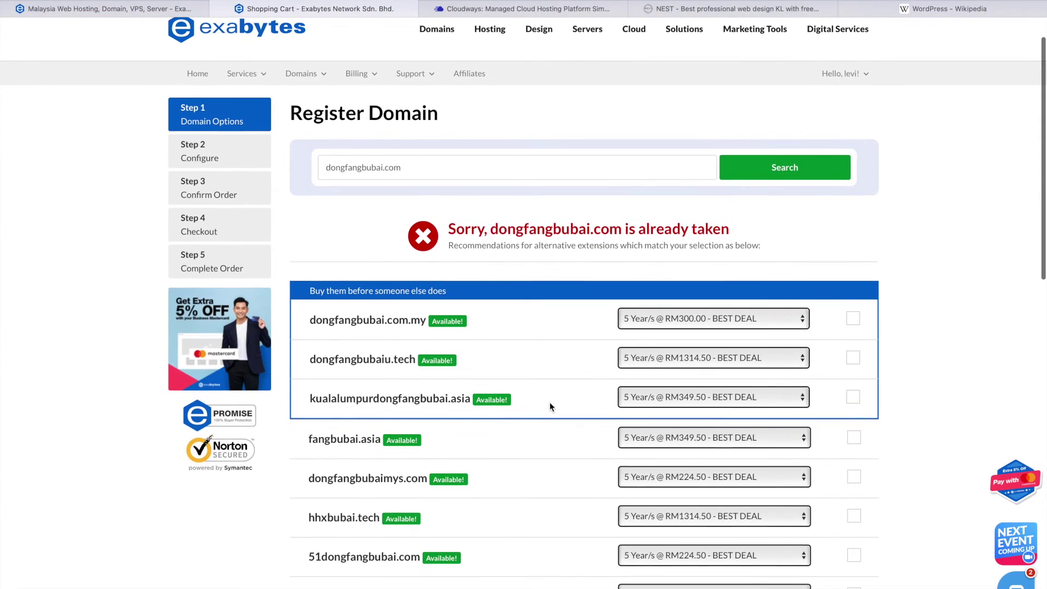
{"action": "scroll", "coordinate": [550, 406], "scroll_direction": "up", "scroll_amount": 1}
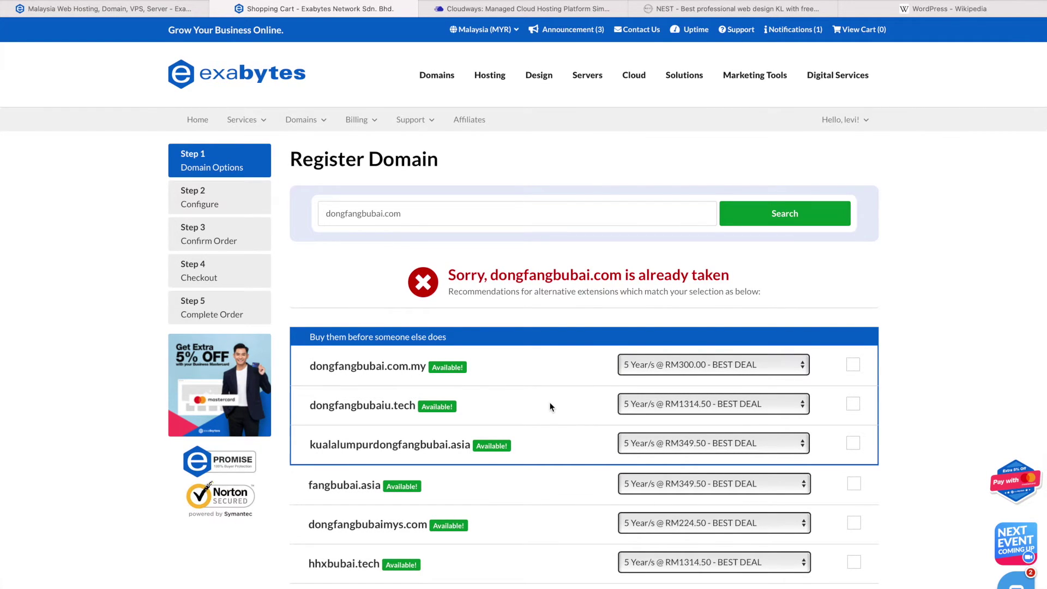
{"action": "scroll", "coordinate": [550, 406], "scroll_direction": "down", "scroll_amount": 1}
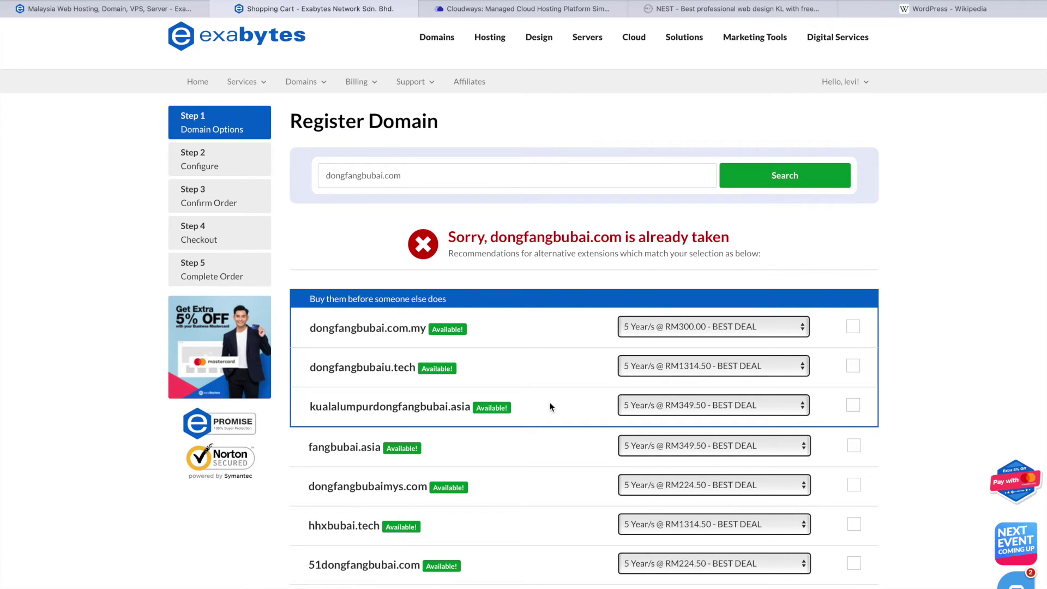
{"action": "scroll", "coordinate": [550, 406], "scroll_direction": "up", "scroll_amount": 1}
{"action": "scroll", "coordinate": [549, 406], "scroll_direction": "down", "scroll_amount": 1}
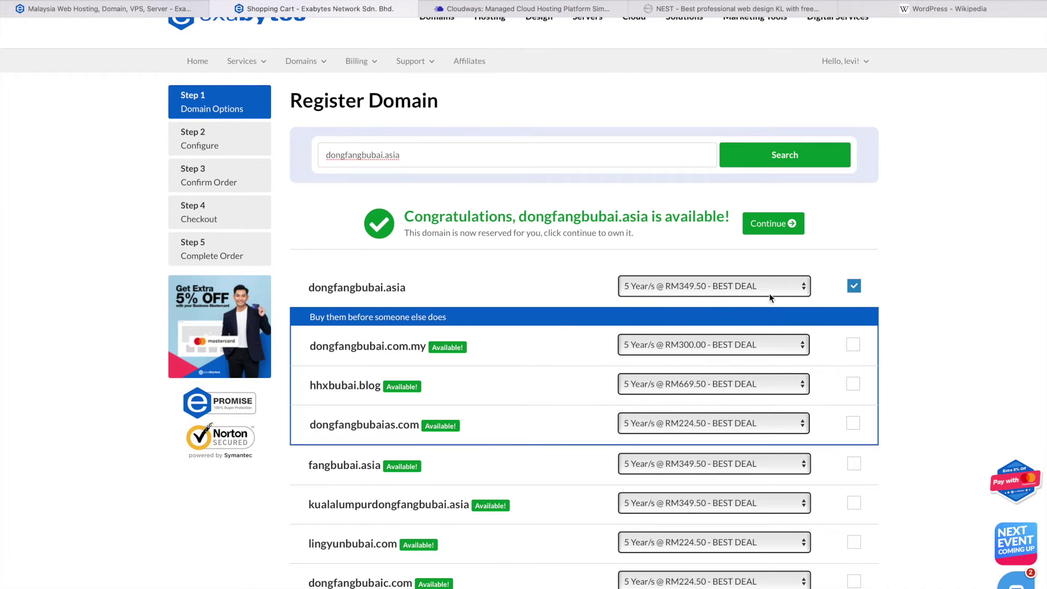
Step: Set the dongfangbubai.asia registration period to 1 year at RM69.90 and select the domain for purchase
{"action": "left_click", "coordinate": [854, 286]}
{"action": "left_click", "coordinate": [784, 286]}
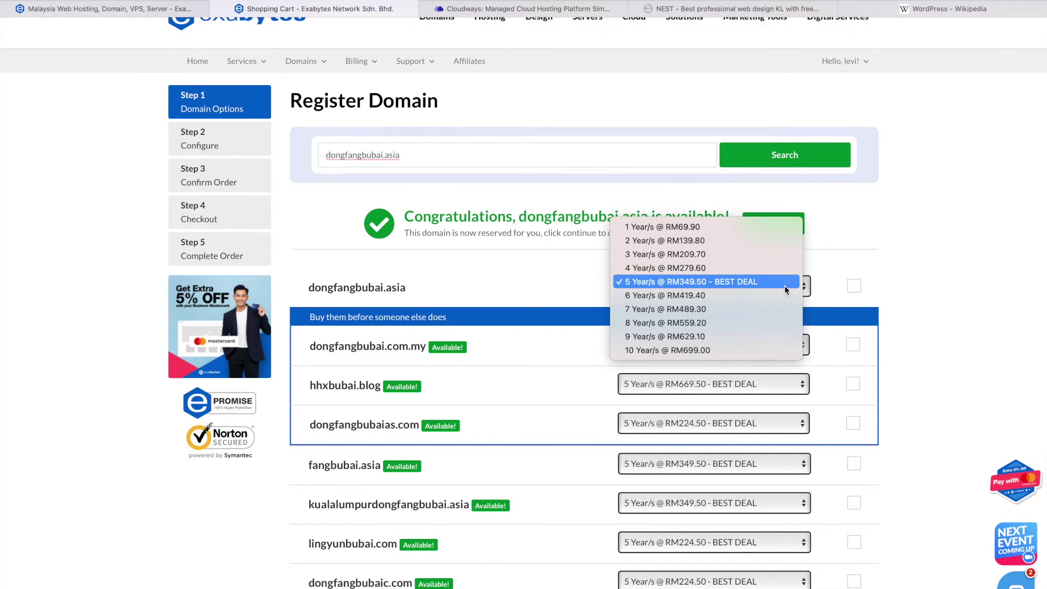
{"action": "left_click", "coordinate": [760, 227]}
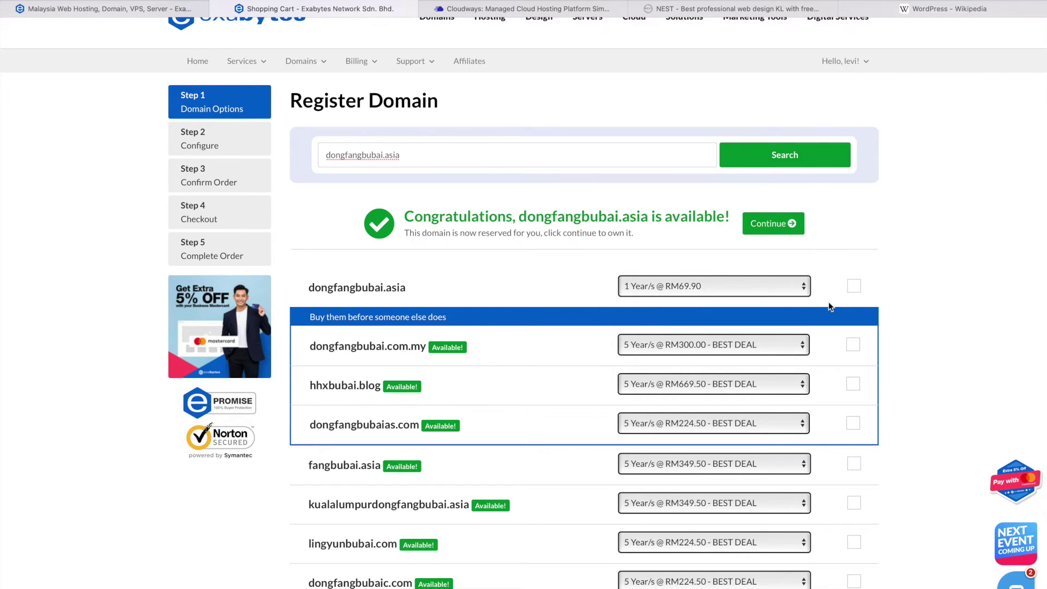
{"action": "left_click", "coordinate": [803, 292]}
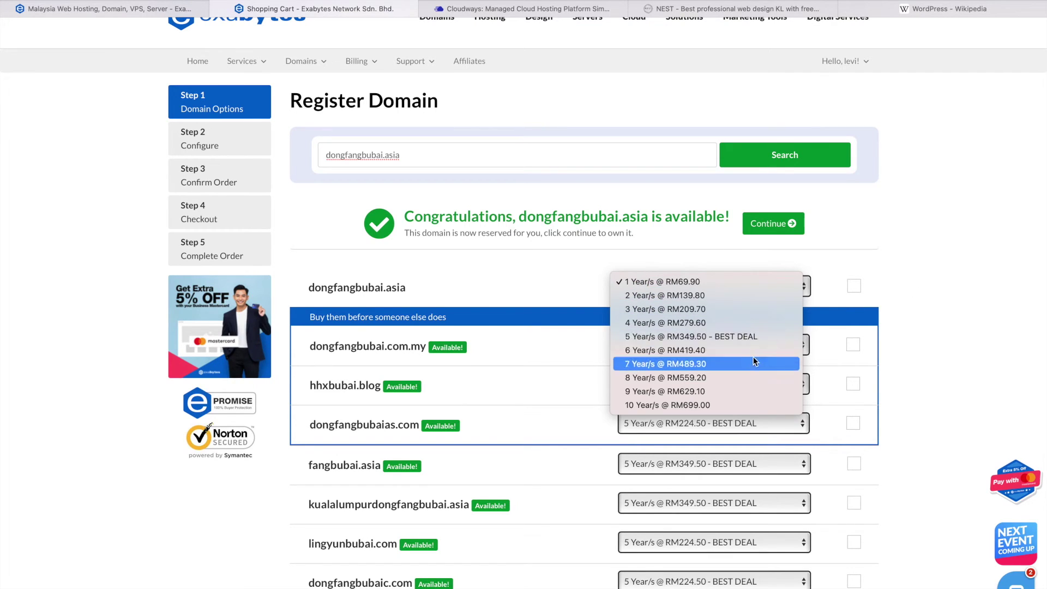
{"action": "left_click", "coordinate": [954, 267]}
{"action": "scroll", "coordinate": [794, 292], "scroll_direction": "up", "scroll_amount": 2}
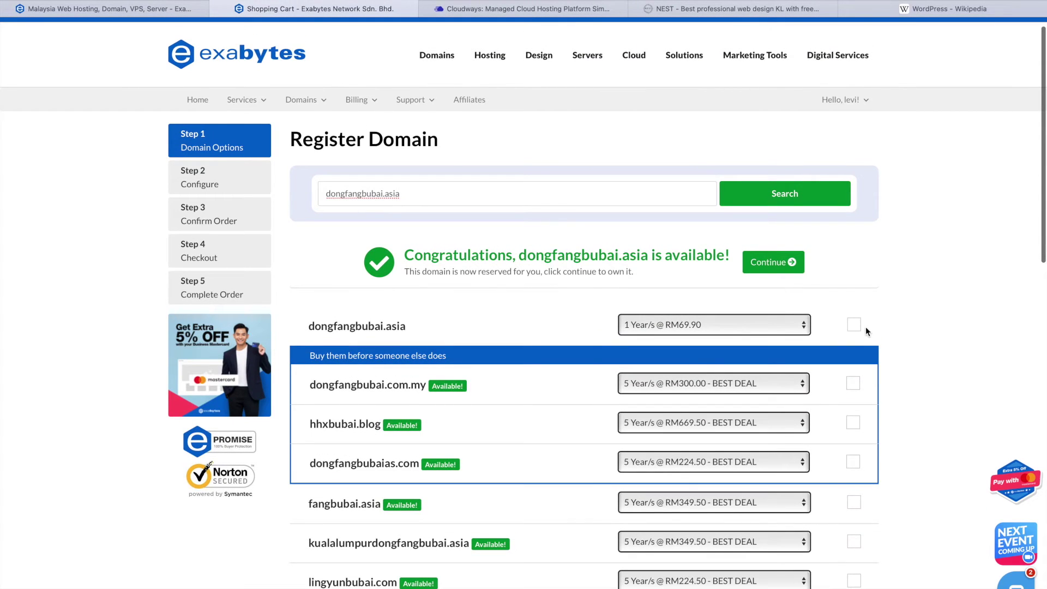
{"action": "left_click", "coordinate": [854, 325]}
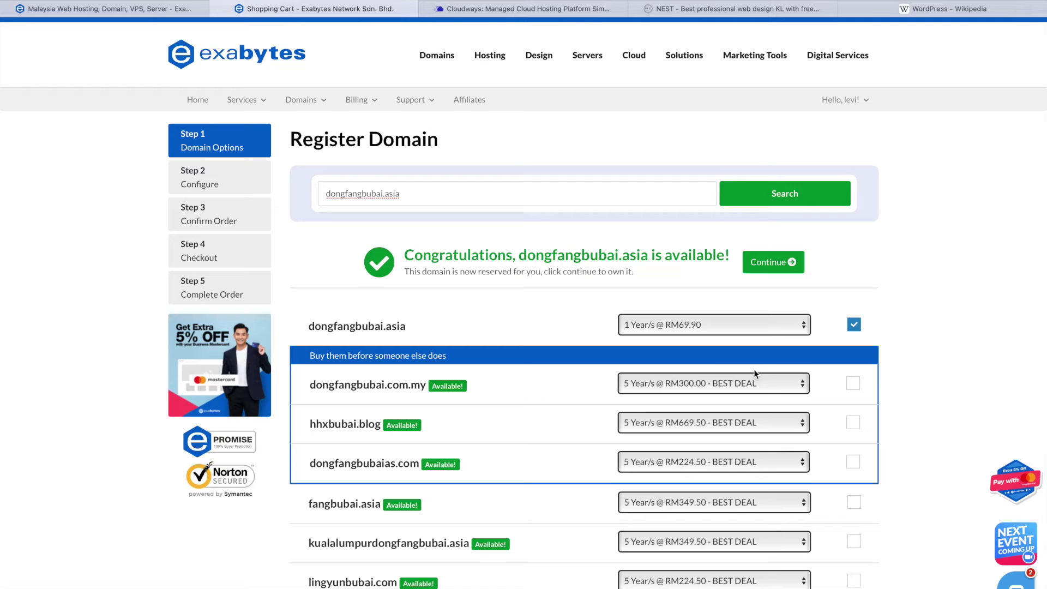
Step: Review the other suggested domains without selecting any and continue to the domain configuration
{"action": "scroll", "coordinate": [753, 368], "scroll_direction": "down", "scroll_amount": 1}
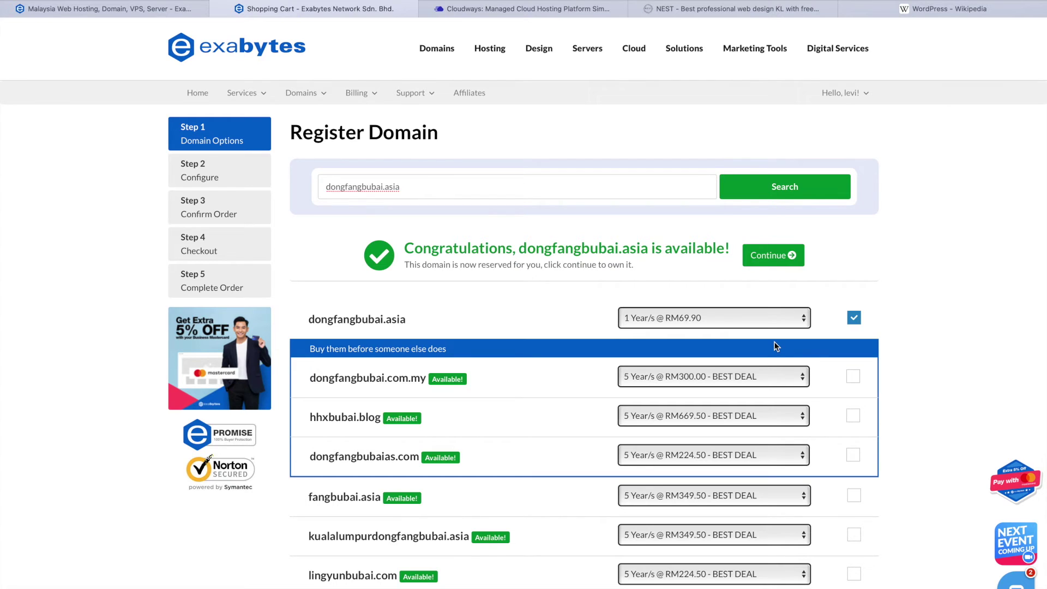
{"action": "scroll", "coordinate": [762, 469], "scroll_direction": "down", "scroll_amount": 20}
{"action": "scroll", "coordinate": [829, 281], "scroll_direction": "up", "scroll_amount": 10}
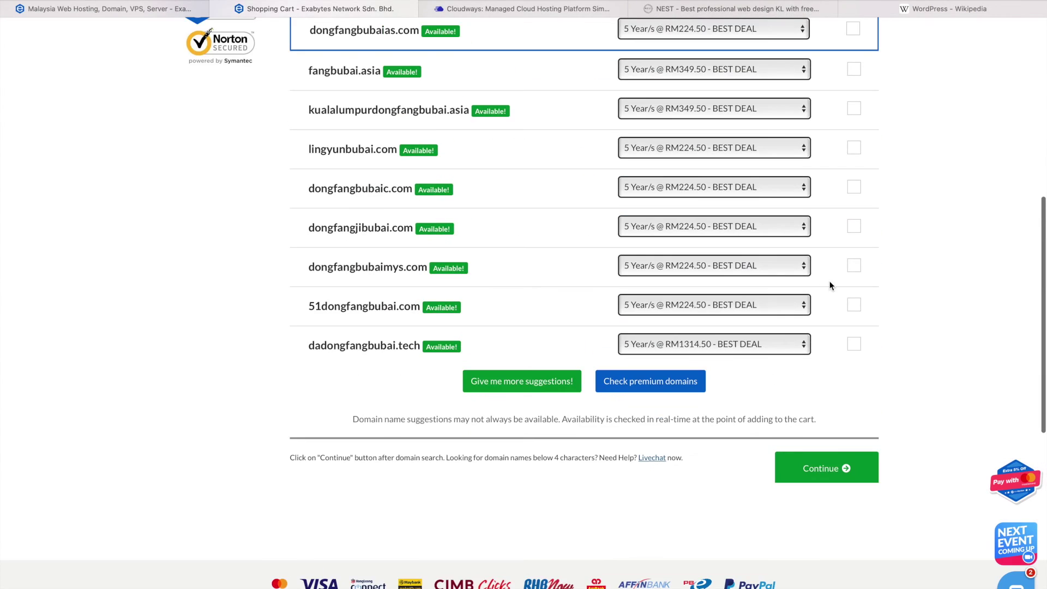
{"action": "scroll", "coordinate": [829, 280], "scroll_direction": "up", "scroll_amount": 7}
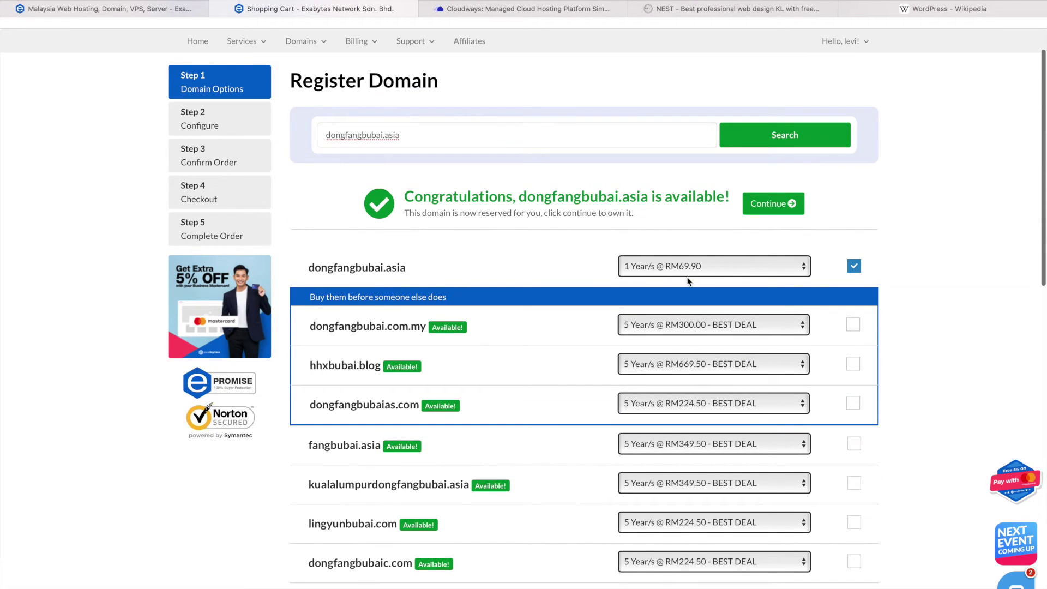
{"action": "scroll", "coordinate": [614, 449], "scroll_direction": "down", "scroll_amount": 8}
{"action": "scroll", "coordinate": [629, 344], "scroll_direction": "up", "scroll_amount": 7}
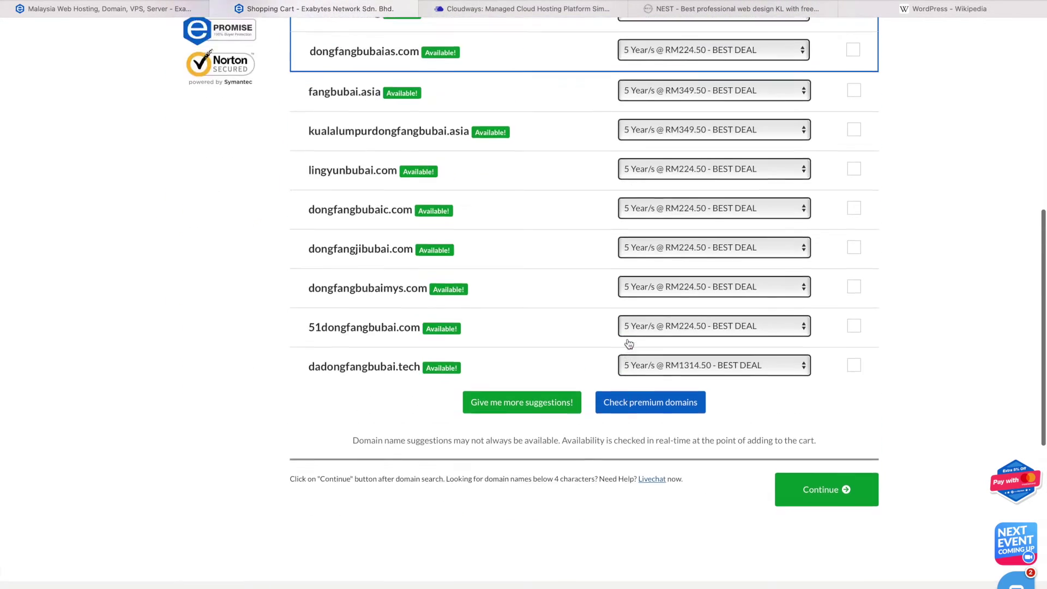
{"action": "scroll", "coordinate": [629, 344], "scroll_direction": "up", "scroll_amount": 1}
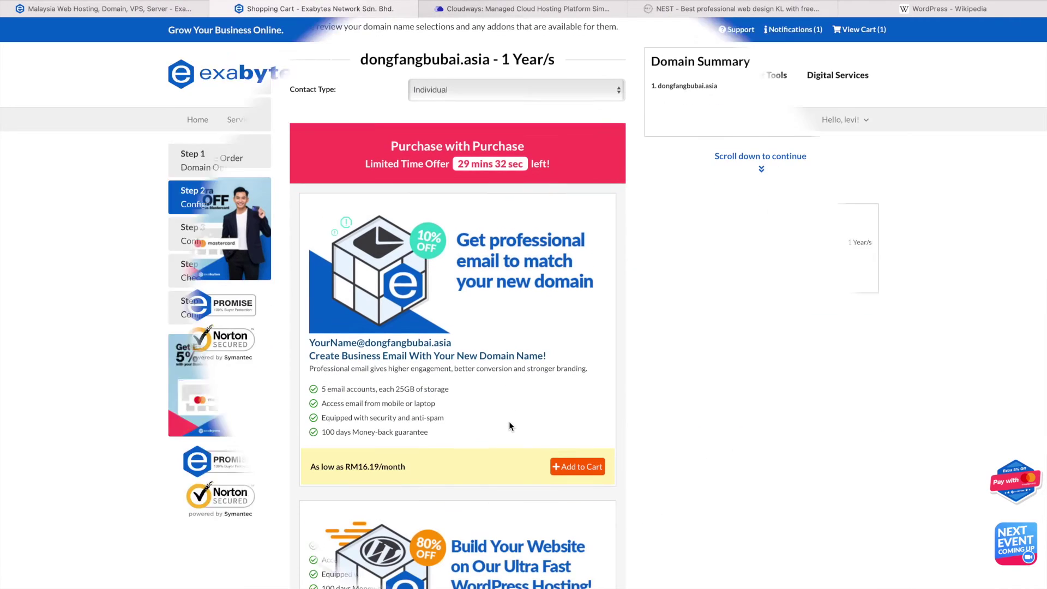
Step: Review the add-on offers for dongfangbubai.asia, continue without adding any, and check out the domain order
{"action": "scroll", "coordinate": [509, 422], "scroll_direction": "up", "scroll_amount": 1}
{"action": "scroll", "coordinate": [508, 422], "scroll_direction": "down", "scroll_amount": 2}
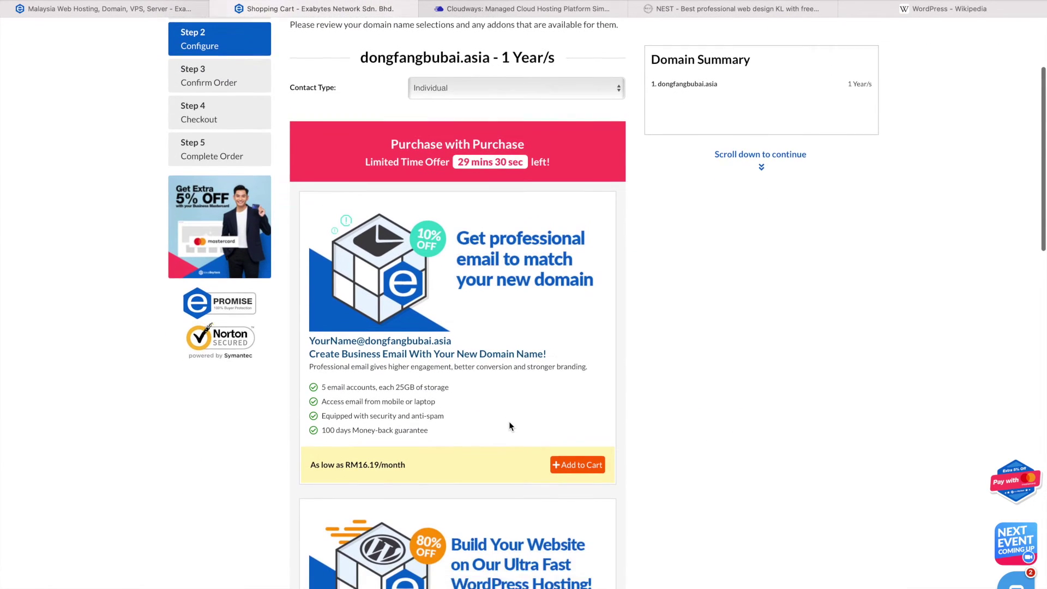
{"action": "scroll", "coordinate": [509, 421], "scroll_direction": "up", "scroll_amount": 3}
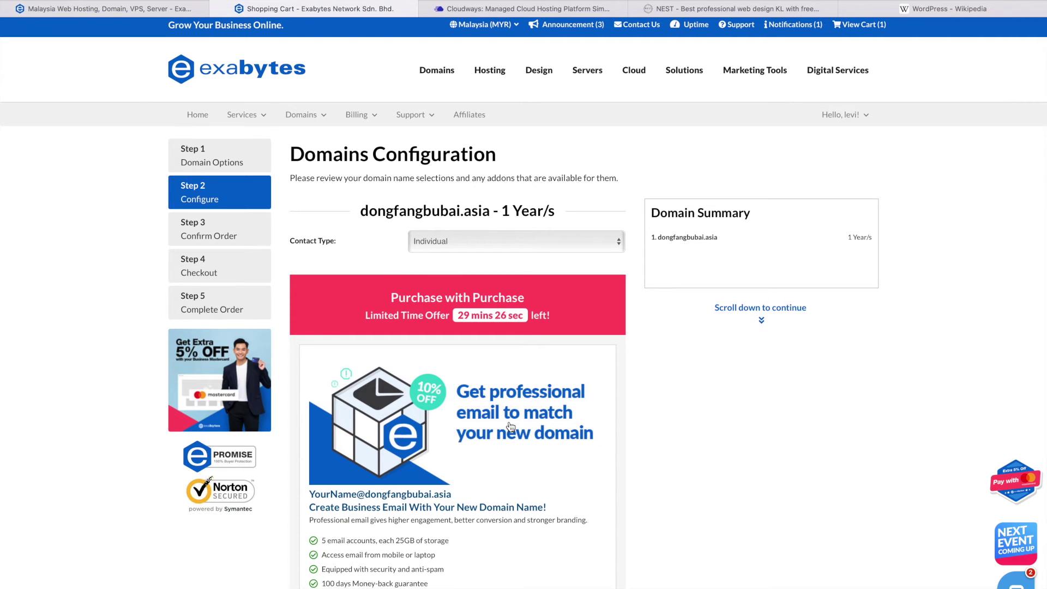
{"action": "scroll", "coordinate": [510, 425], "scroll_direction": "down", "scroll_amount": 8}
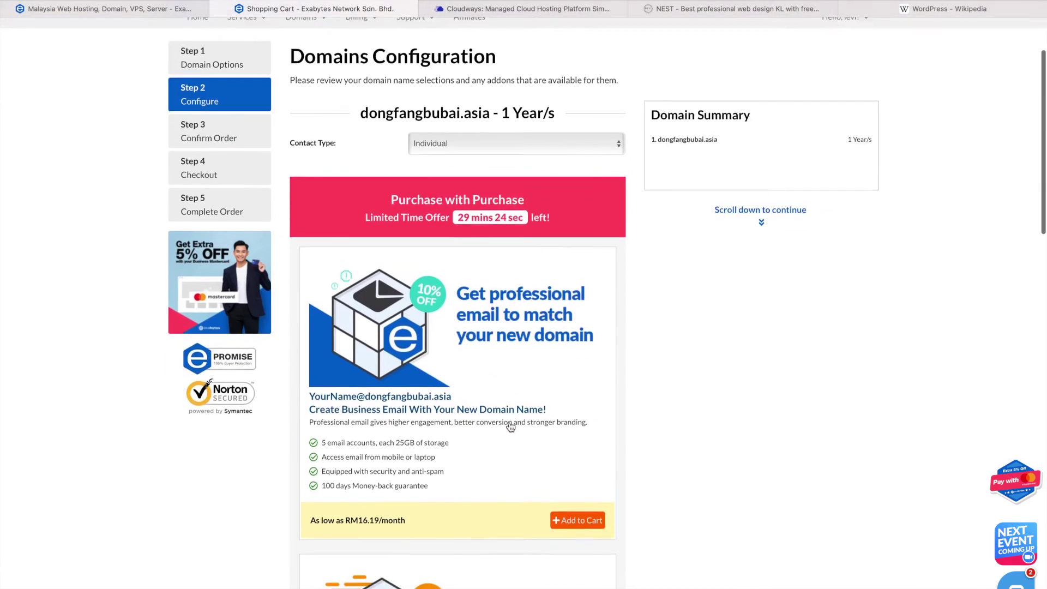
{"action": "scroll", "coordinate": [509, 426], "scroll_direction": "down", "scroll_amount": 4}
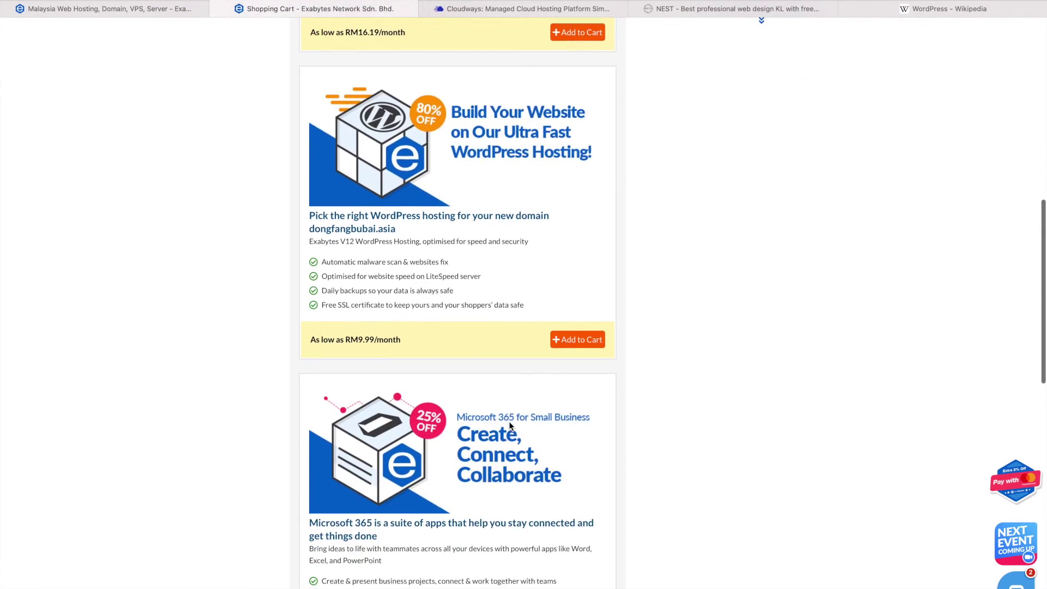
{"action": "scroll", "coordinate": [509, 425], "scroll_direction": "down", "scroll_amount": 3}
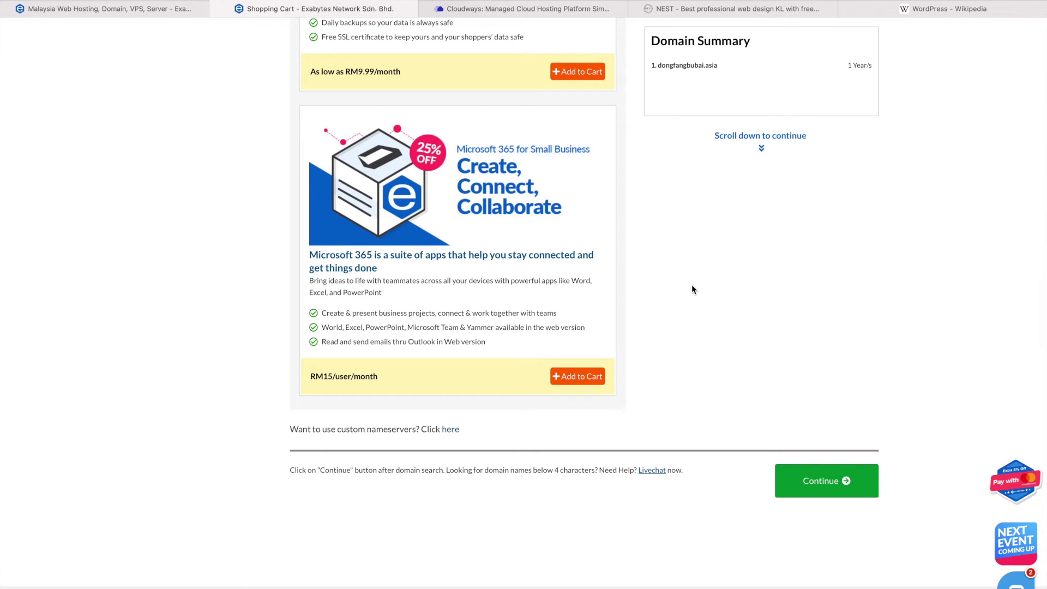
{"action": "scroll", "coordinate": [692, 289], "scroll_direction": "up", "scroll_amount": 3}
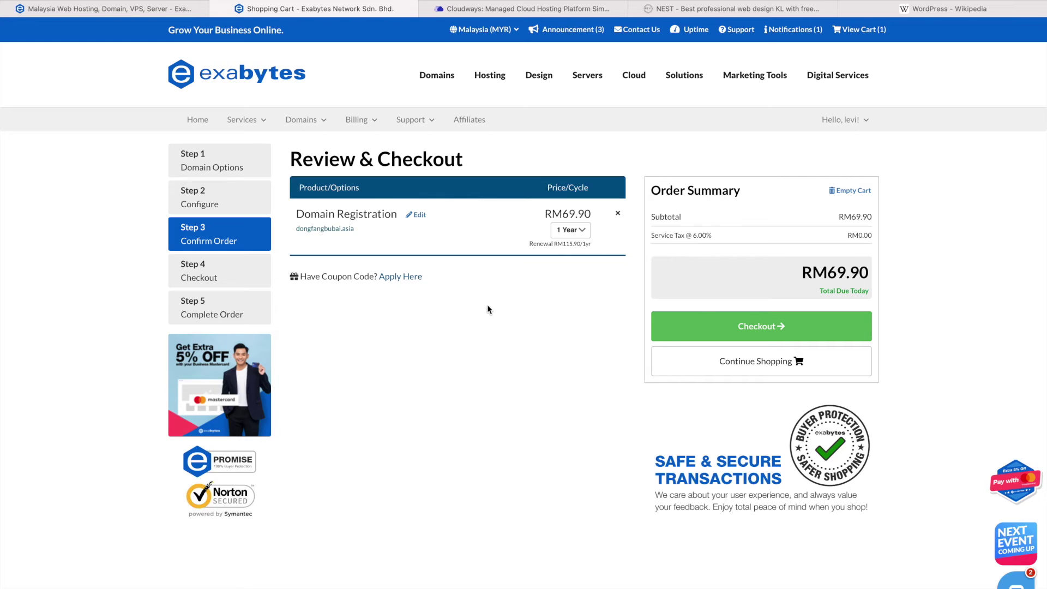
{"action": "left_click", "coordinate": [755, 327]}
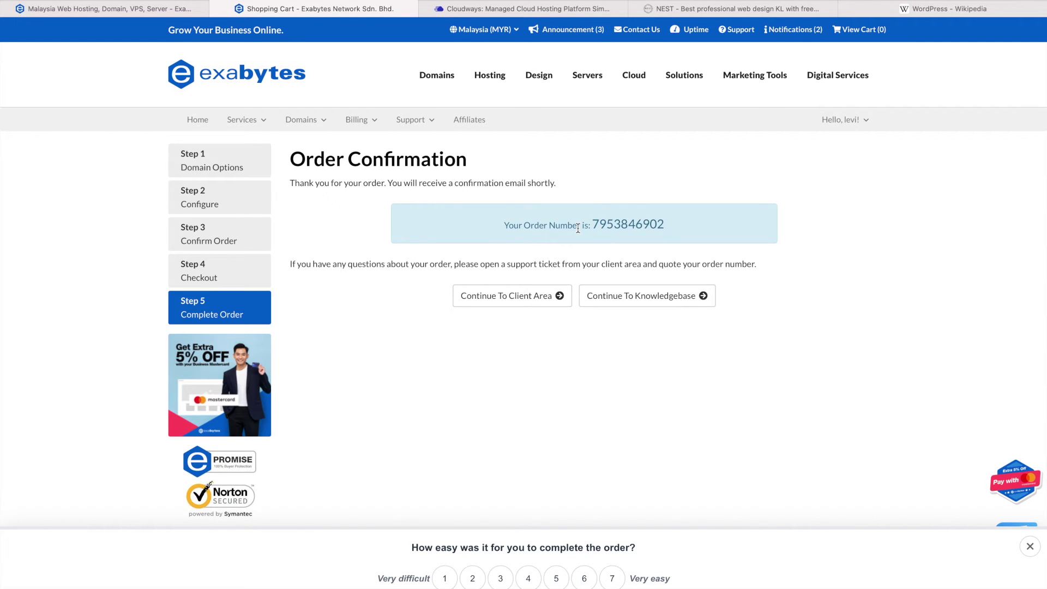
Step: Open the list of owned domains and search it for "dong"
{"action": "left_click", "coordinate": [322, 124]}
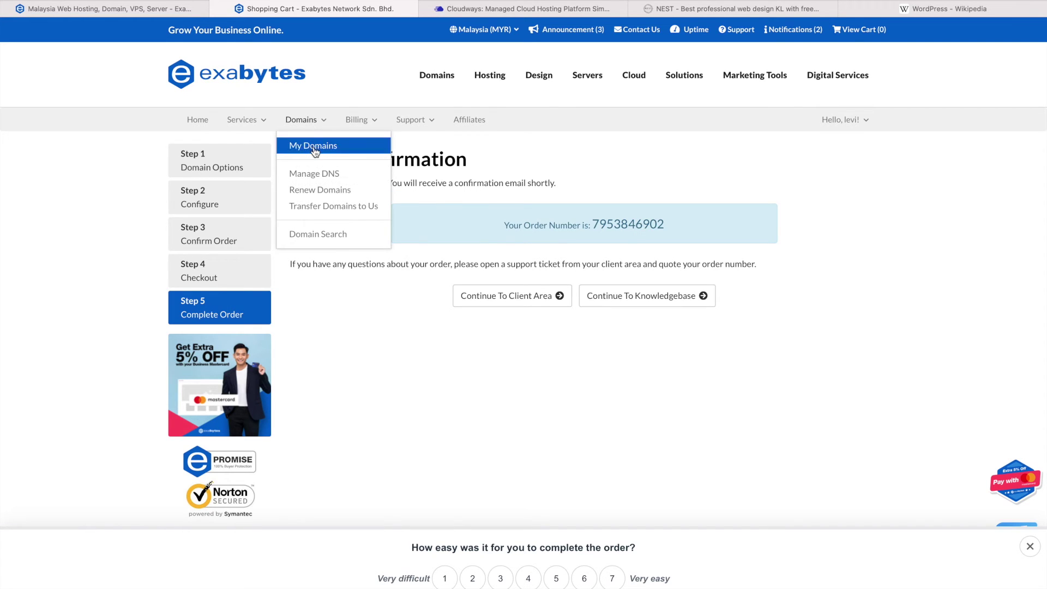
{"action": "left_click", "coordinate": [315, 147]}
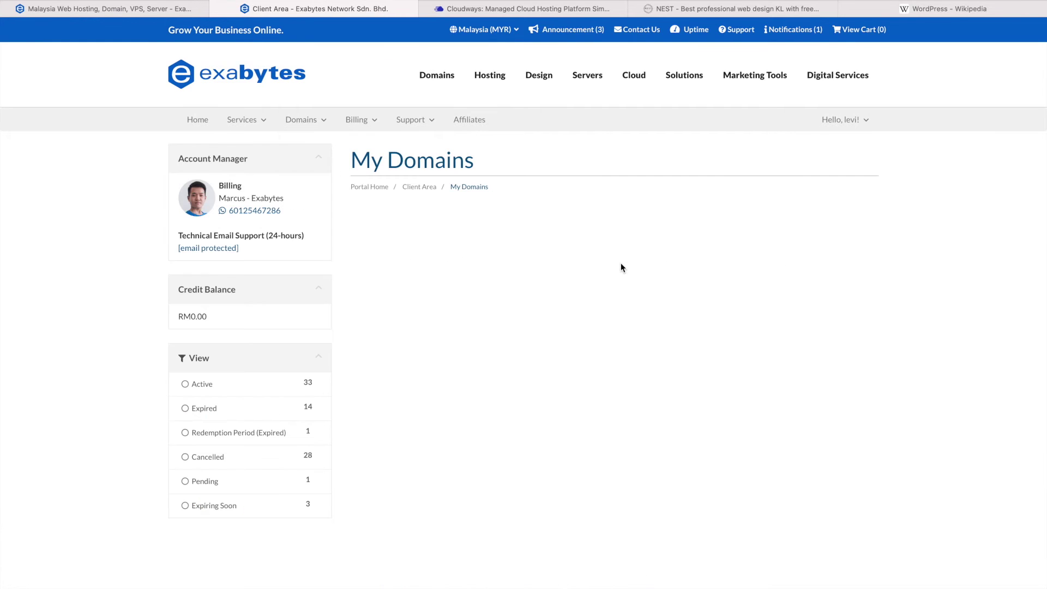
{"action": "left_click", "coordinate": [782, 251]}
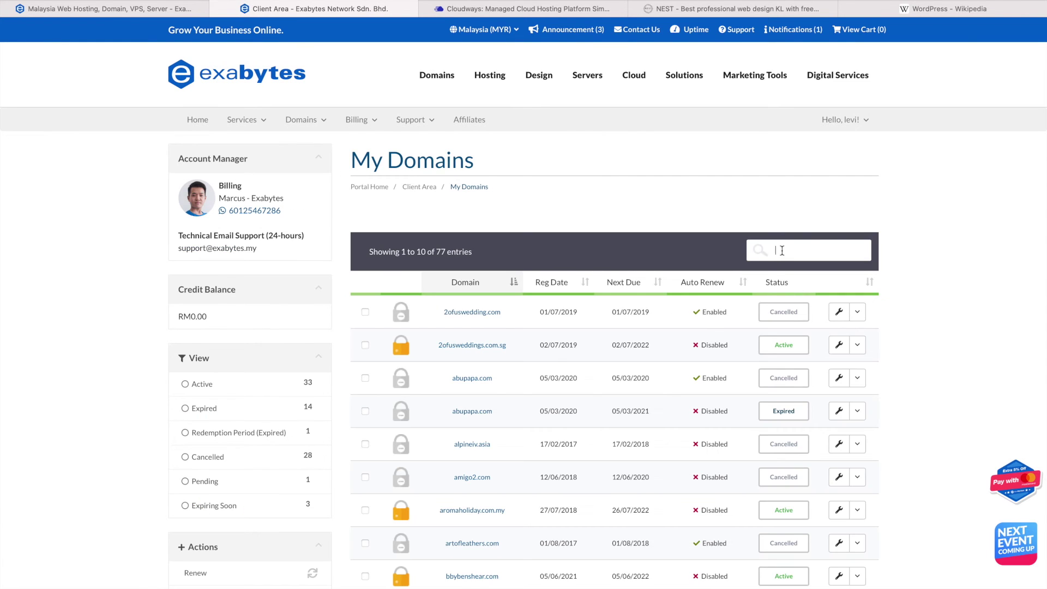
{"action": "type", "text": "dong"}
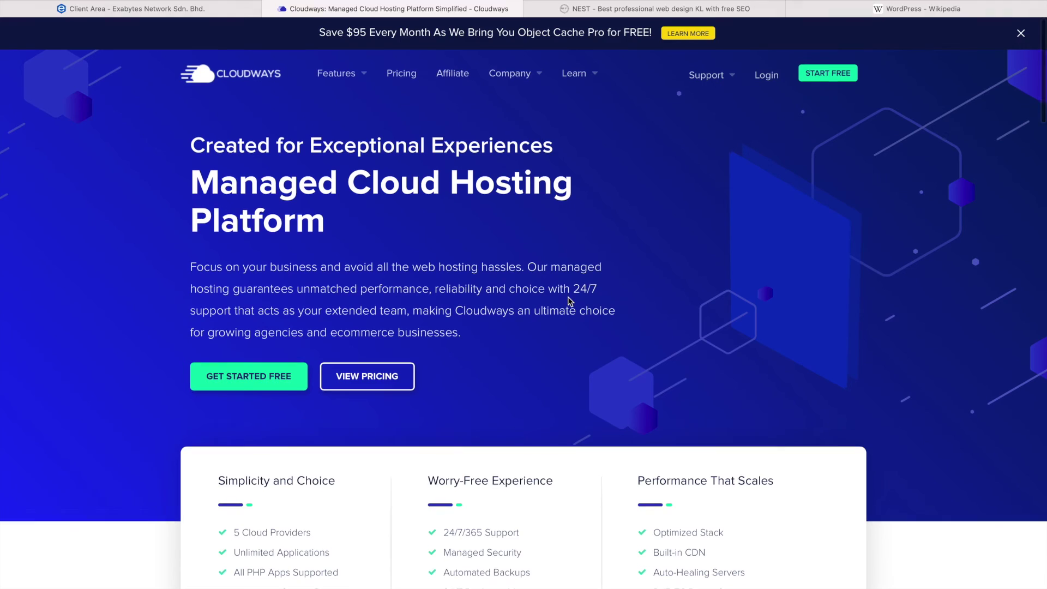
Step: Switch to the Cloudways site, look over its homepage, and examine the monthly DigitalOcean Premium plans on its pricing page
{"action": "scroll", "coordinate": [568, 301], "scroll_direction": "down", "scroll_amount": 1}
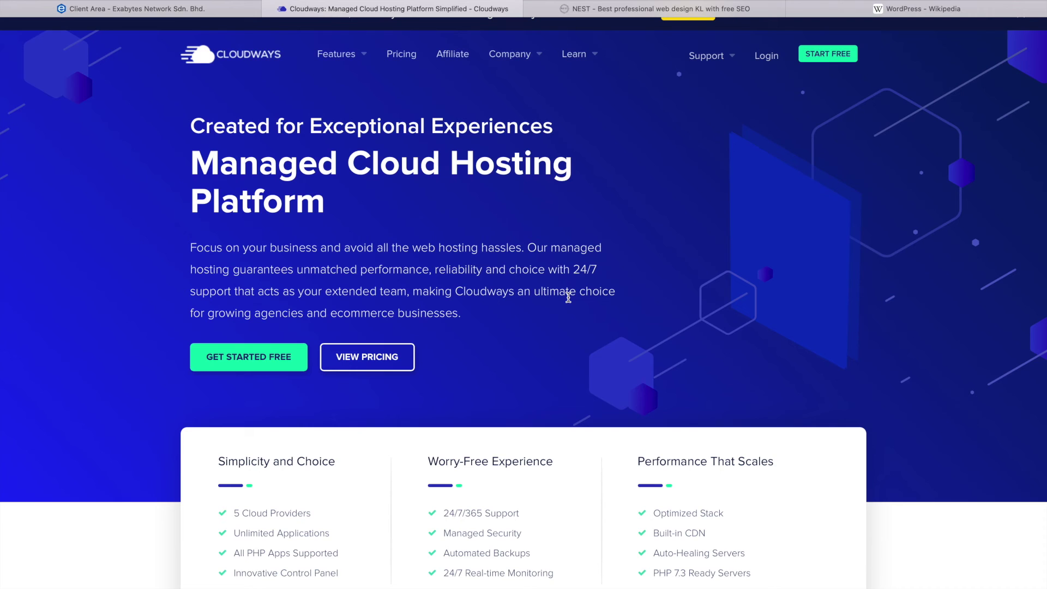
{"action": "scroll", "coordinate": [568, 297], "scroll_direction": "down", "scroll_amount": 7}
{"action": "scroll", "coordinate": [568, 297], "scroll_direction": "up", "scroll_amount": 8}
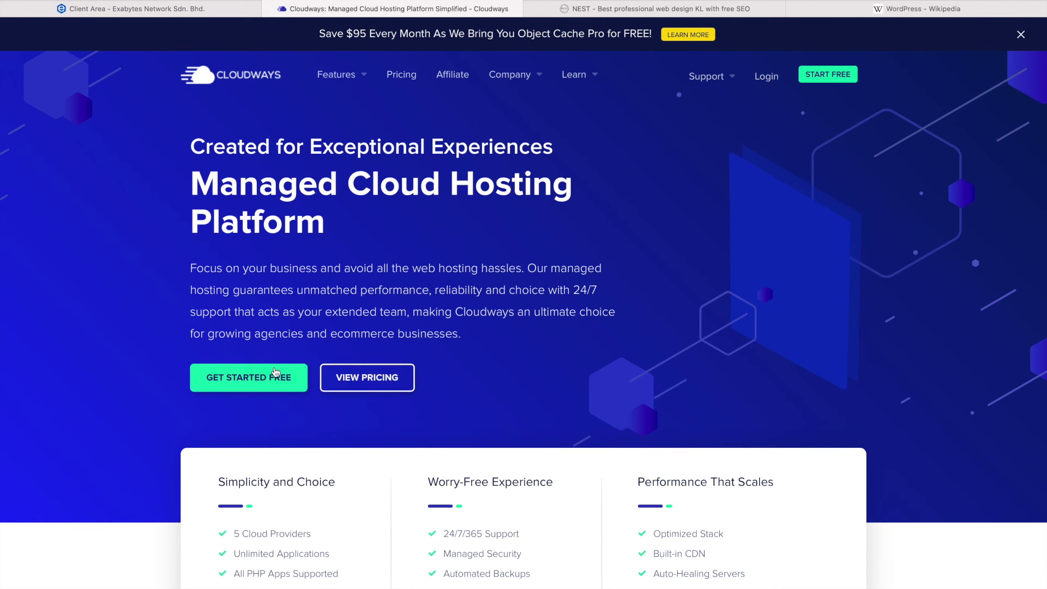
{"action": "left_click", "coordinate": [381, 386]}
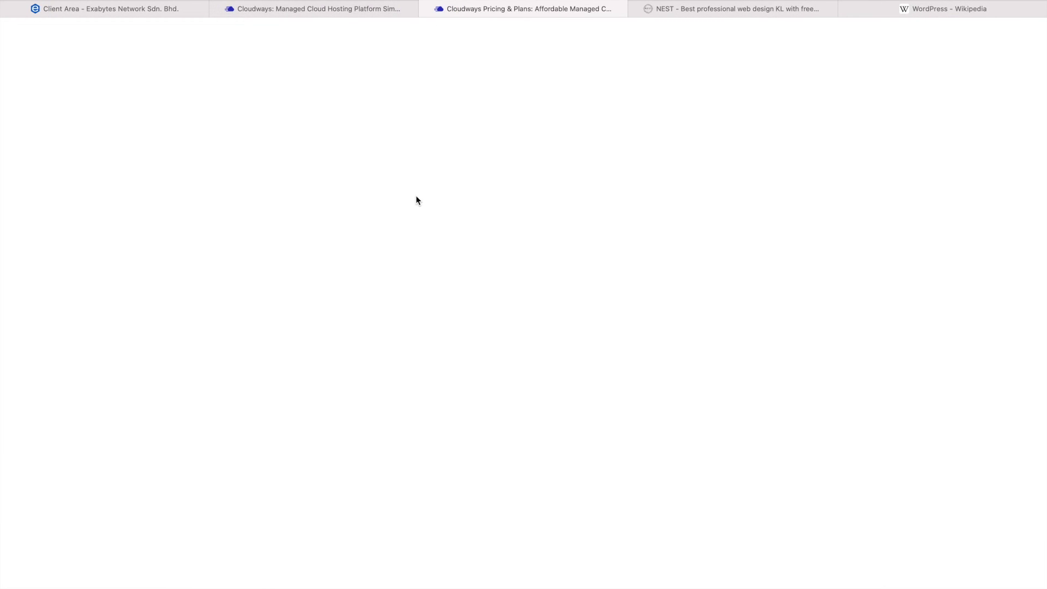
{"action": "scroll", "coordinate": [416, 196], "scroll_direction": "down", "scroll_amount": 8}
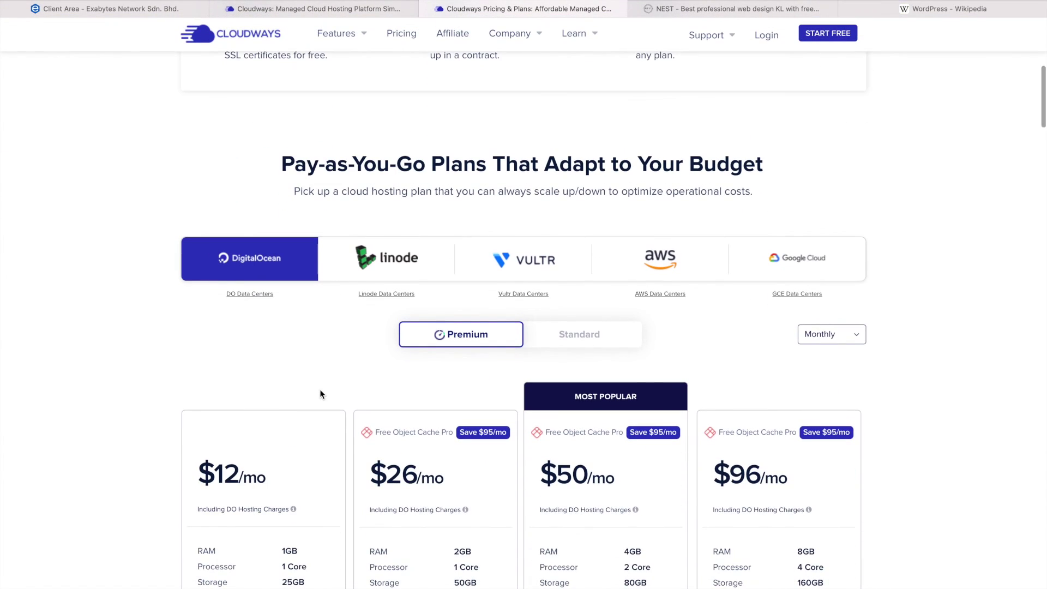
{"action": "scroll", "coordinate": [320, 388], "scroll_direction": "down", "scroll_amount": 3}
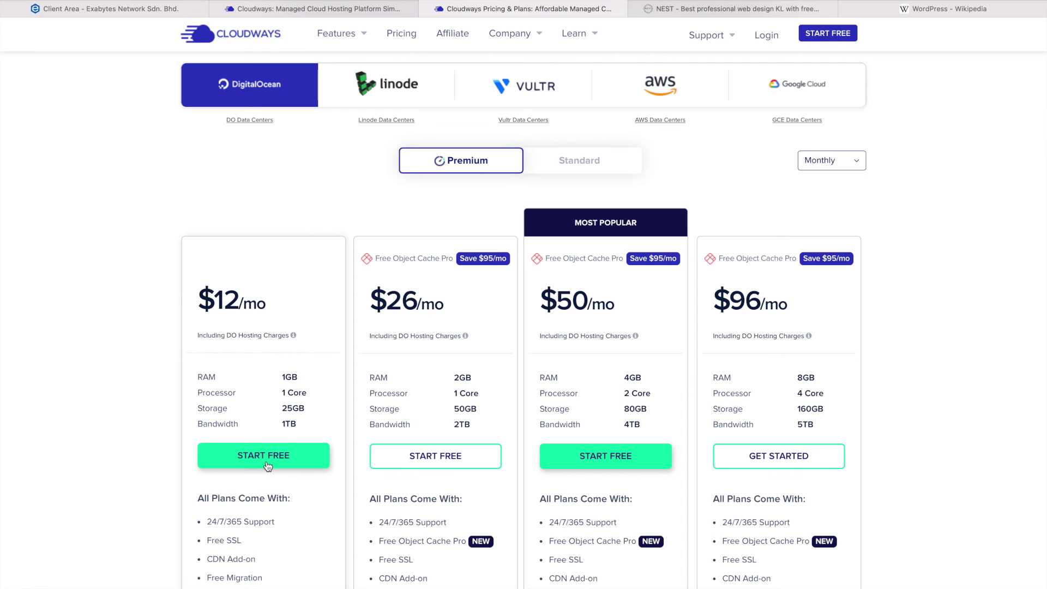
Step: Examine the specifications of the monthly DigitalOcean Premium plans and start the free trial of the $12/mo plan
{"action": "scroll", "coordinate": [267, 439], "scroll_direction": "down", "scroll_amount": 1}
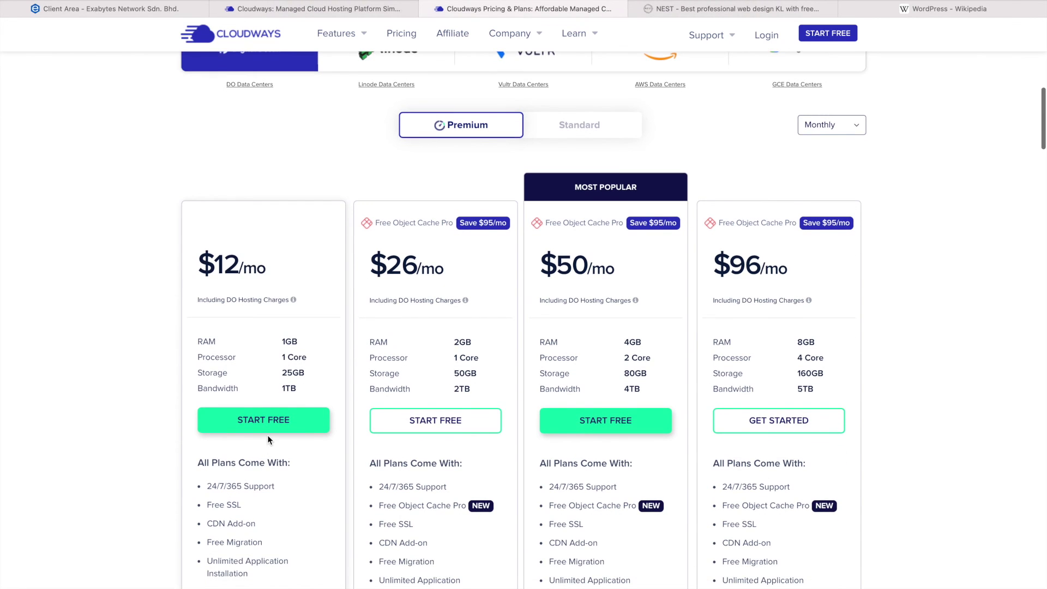
{"action": "scroll", "coordinate": [250, 165], "scroll_direction": "up", "scroll_amount": 3}
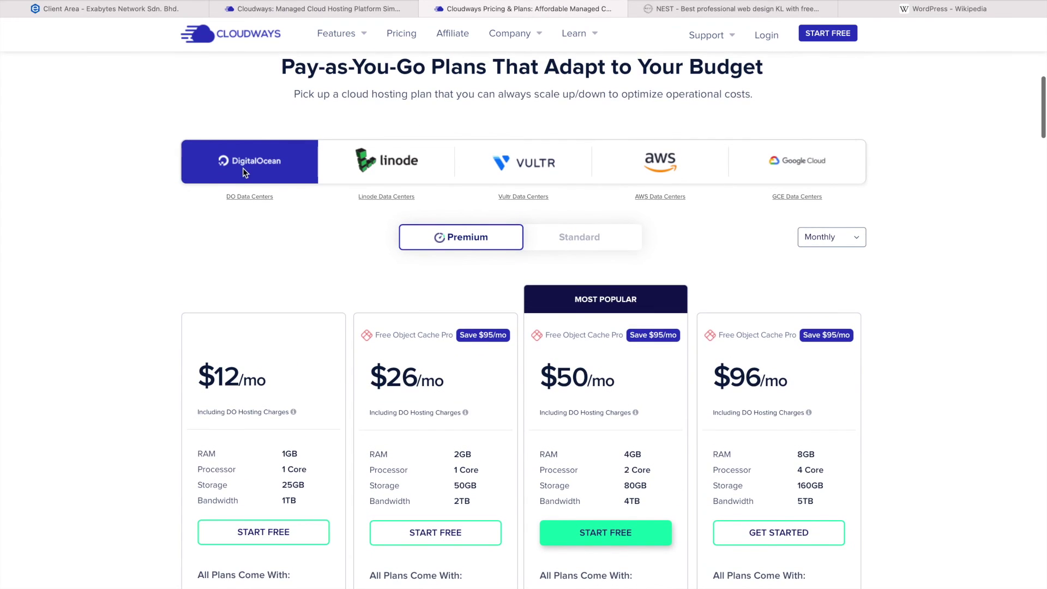
{"action": "scroll", "coordinate": [292, 192], "scroll_direction": "down", "scroll_amount": 2}
{"action": "scroll", "coordinate": [264, 407], "scroll_direction": "up", "scroll_amount": 2}
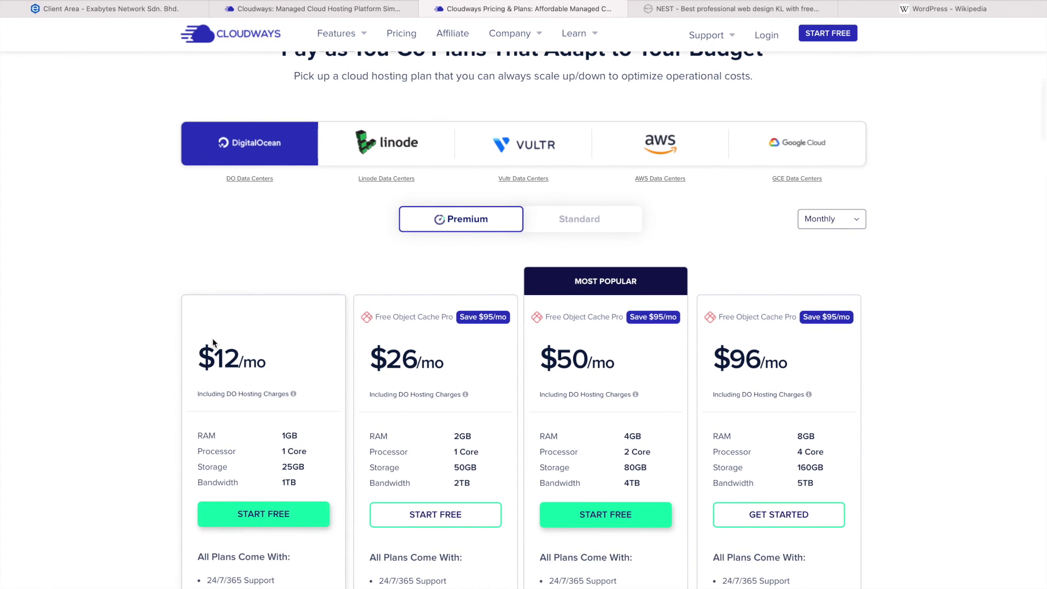
{"action": "scroll", "coordinate": [211, 338], "scroll_direction": "down", "scroll_amount": 3}
{"action": "scroll", "coordinate": [229, 354], "scroll_direction": "up", "scroll_amount": 2}
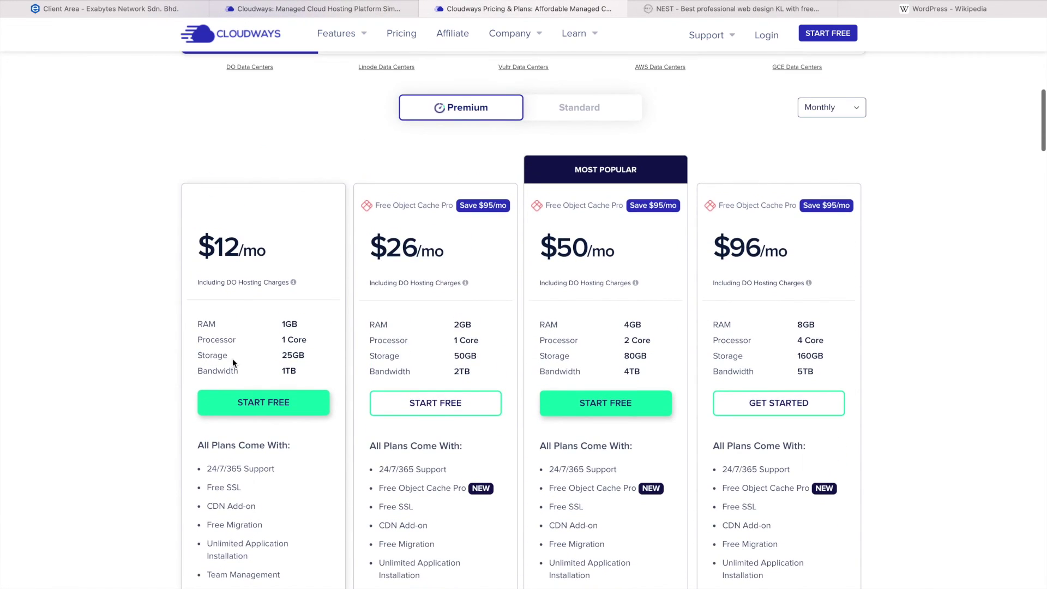
{"action": "left_click", "coordinate": [244, 409]}
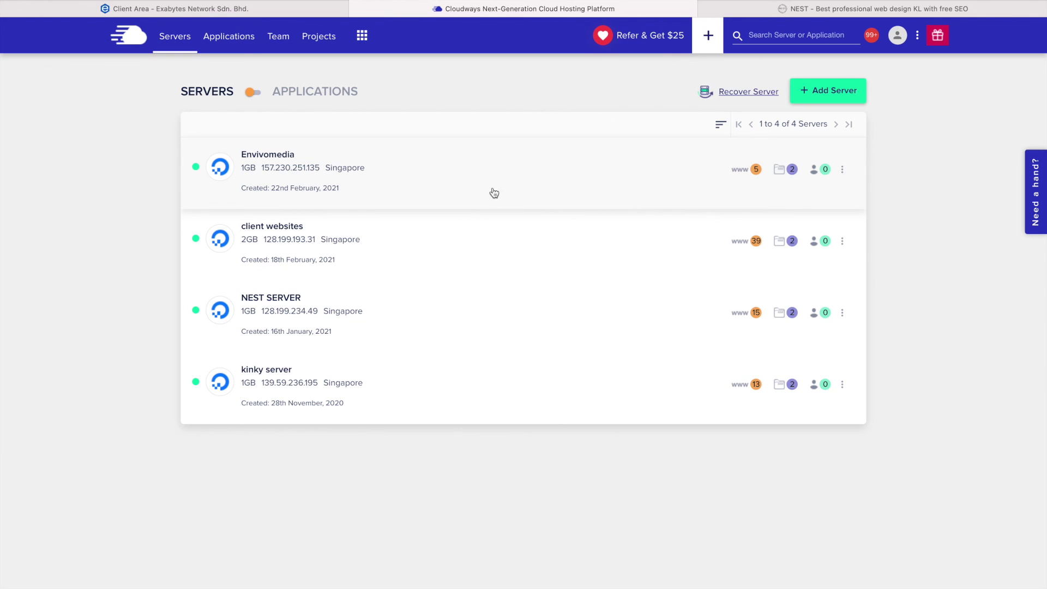
Step: Open the list of applications and start adding a new application on NEST SERVER
{"action": "left_click", "coordinate": [222, 48]}
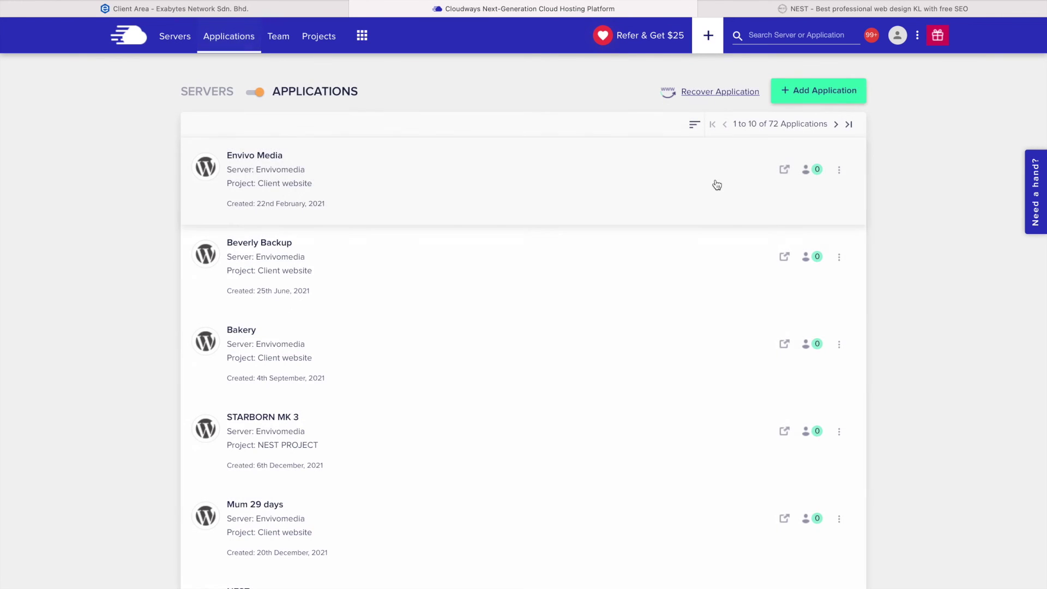
{"action": "left_click", "coordinate": [797, 102]}
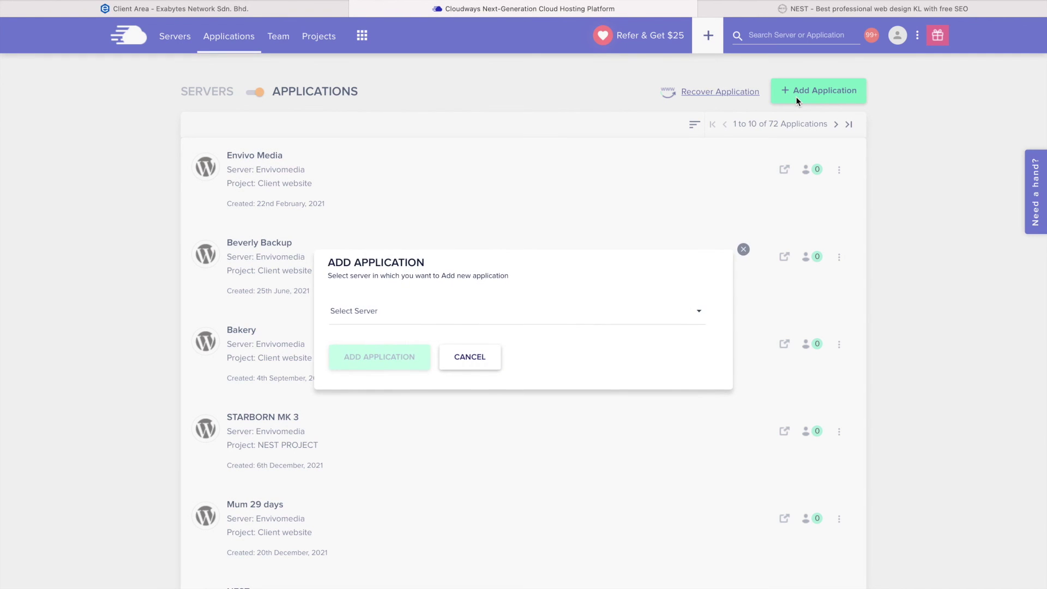
{"action": "left_click", "coordinate": [533, 321]}
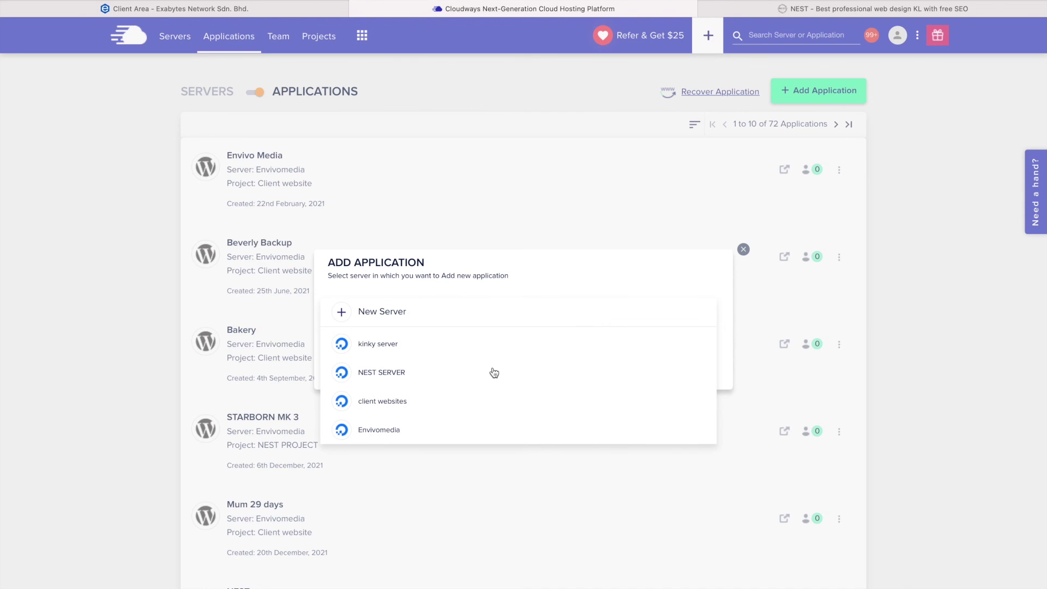
{"action": "left_click", "coordinate": [494, 372]}
{"action": "left_click", "coordinate": [406, 362]}
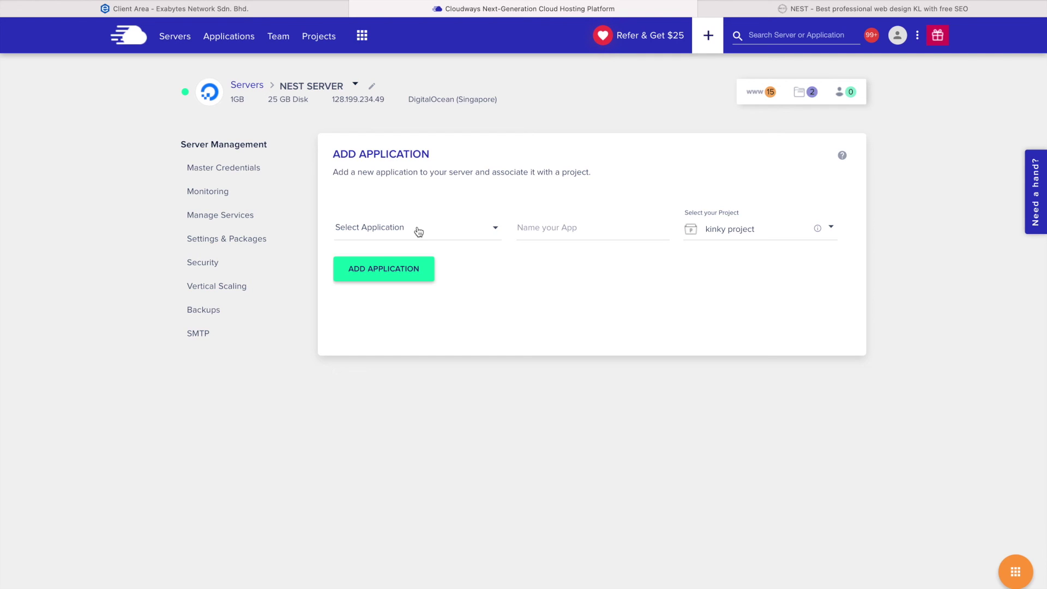
Step: Choose WordPress Version 5.8 as the application to install on the server
{"action": "left_click", "coordinate": [418, 231]}
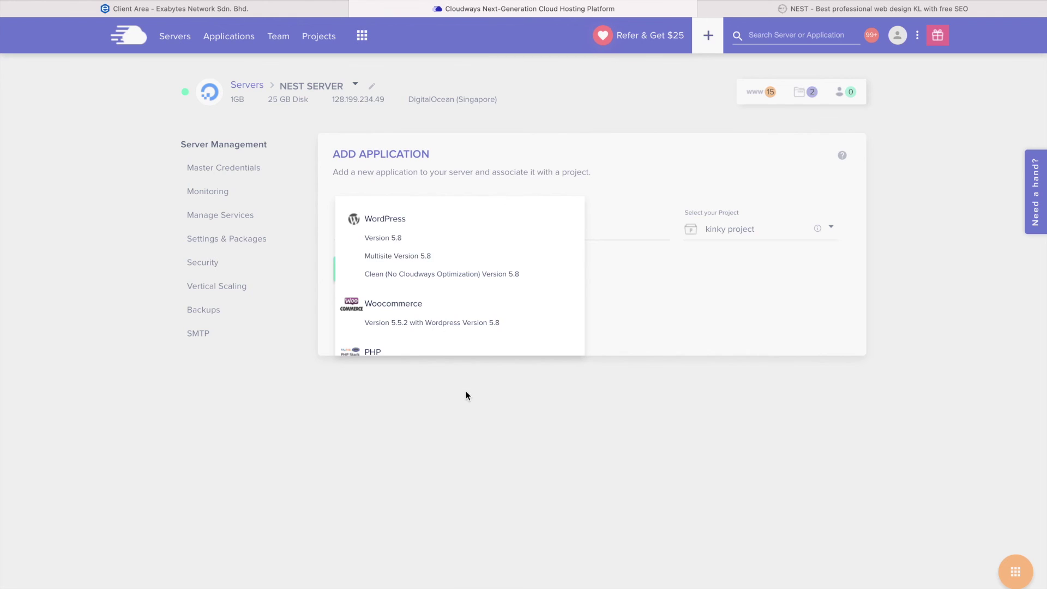
{"action": "left_click", "coordinate": [466, 392]}
{"action": "left_click", "coordinate": [440, 236]}
{"action": "left_click", "coordinate": [410, 243]}
{"action": "left_click", "coordinate": [409, 245]}
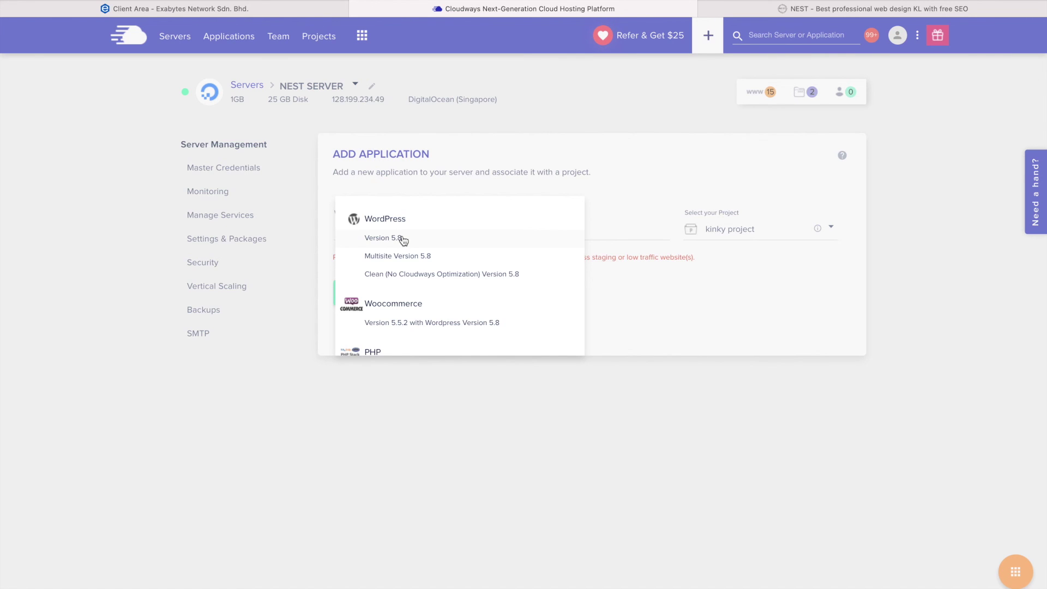
{"action": "left_click", "coordinate": [401, 240]}
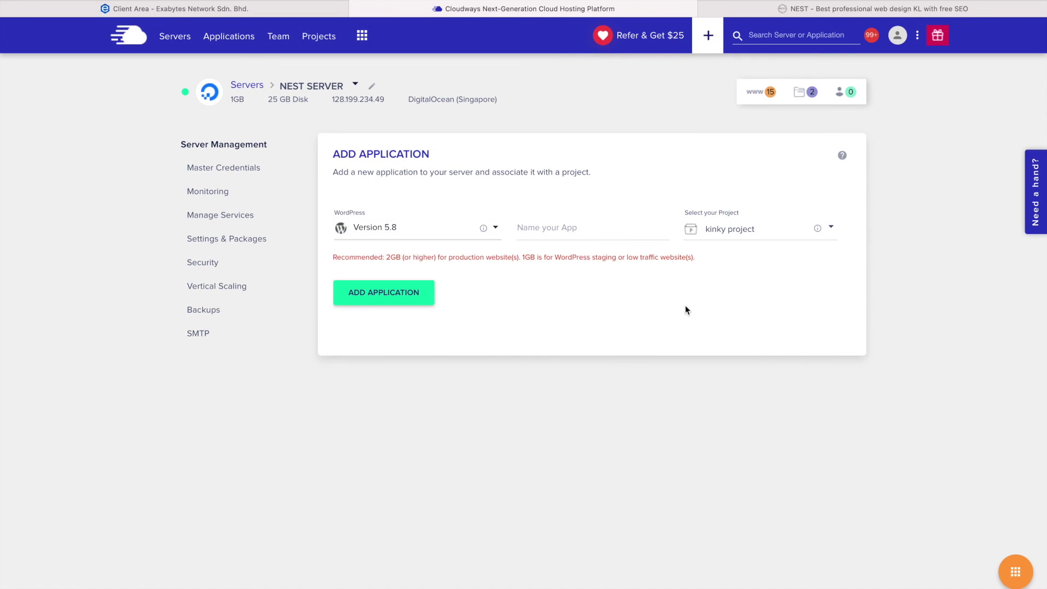
Step: Name the new WordPress application DFBB
{"action": "left_click", "coordinate": [576, 227]}
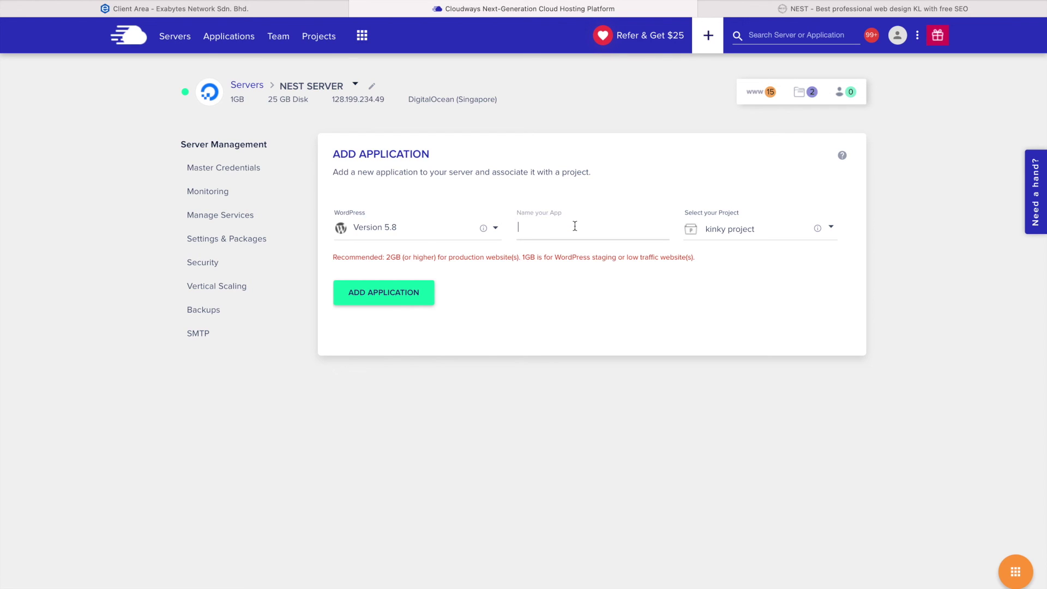
{"action": "left_click", "coordinate": [561, 313]}
{"action": "left_click", "coordinate": [562, 228]}
{"action": "type", "text": "F"}
{"action": "key", "text": "BackSpace"}
{"action": "type", "text": "DFBB"}
Step: Assign the DFBB application to NEST PROJECT and add it to the server
{"action": "left_click", "coordinate": [741, 240]}
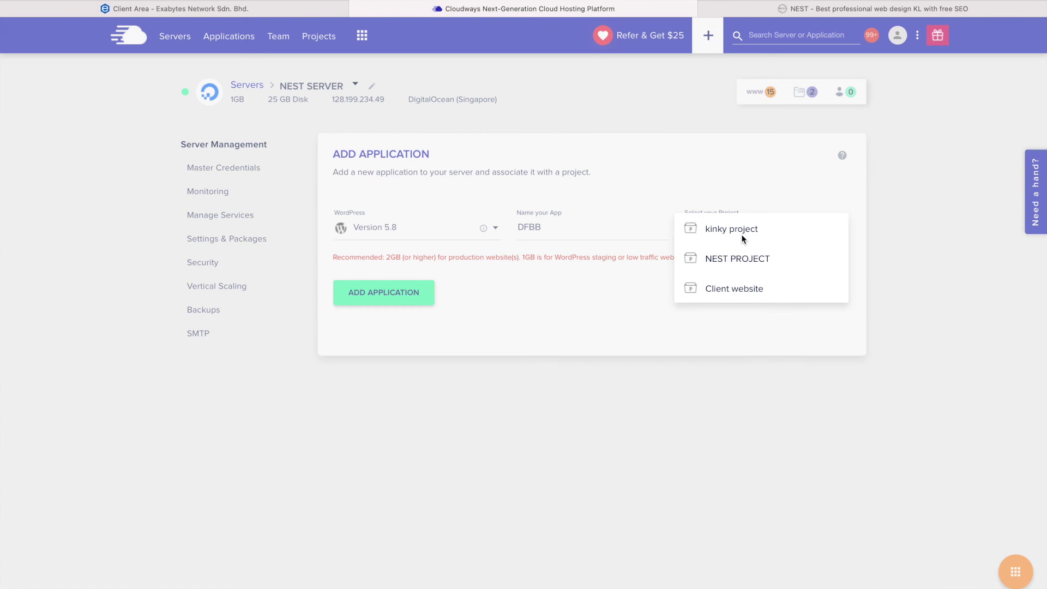
{"action": "left_click", "coordinate": [728, 229]}
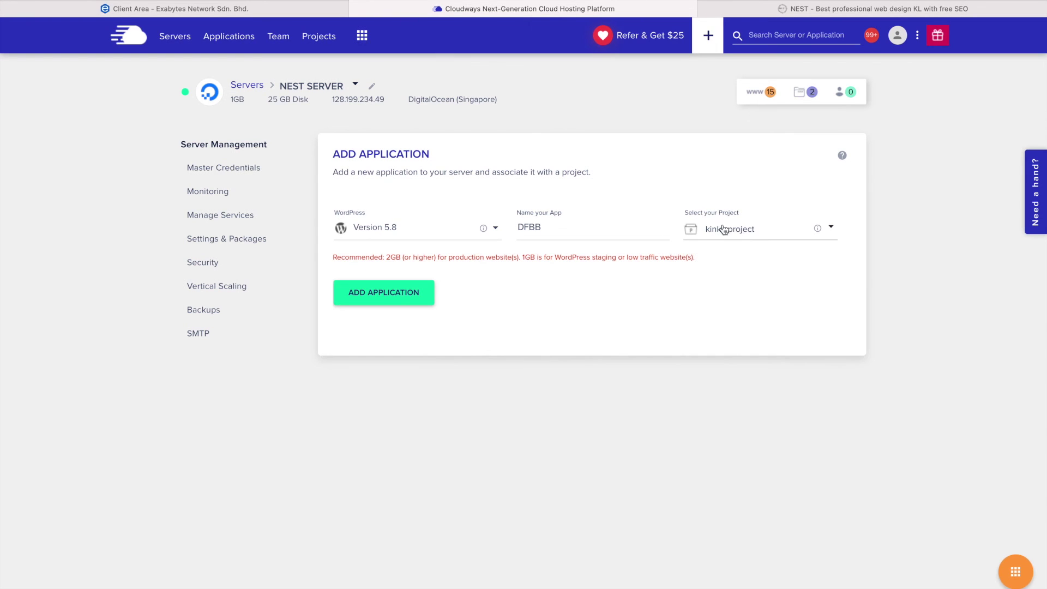
{"action": "left_click", "coordinate": [751, 233]}
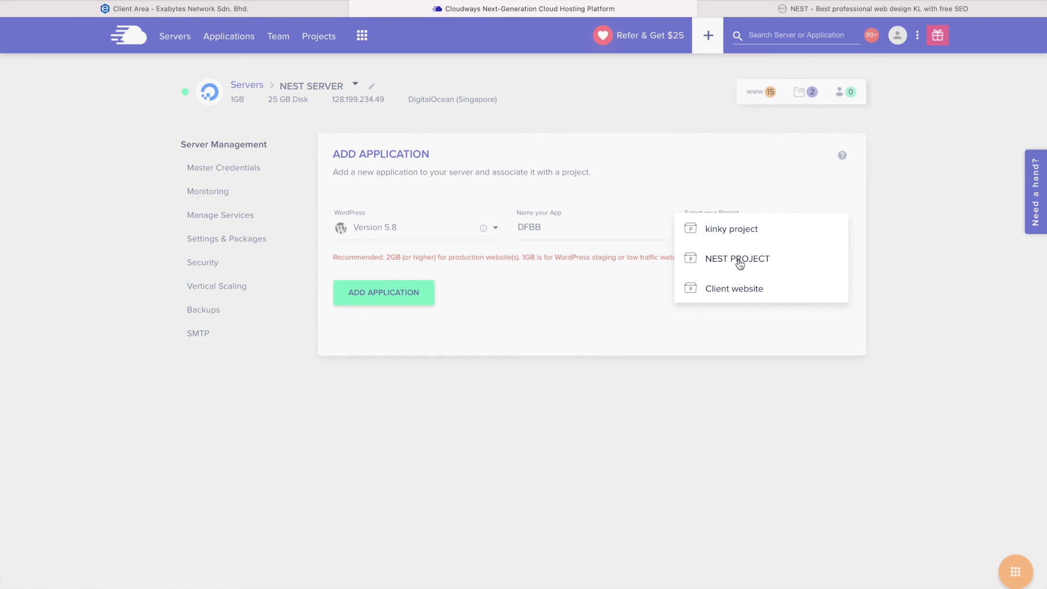
{"action": "left_click", "coordinate": [738, 262]}
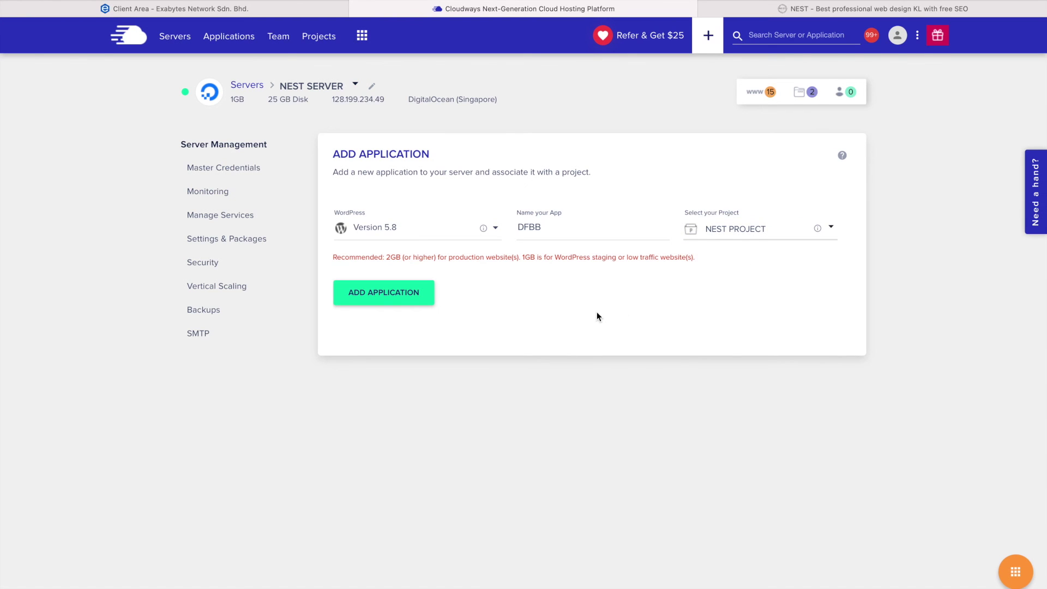
{"action": "left_click", "coordinate": [398, 309]}
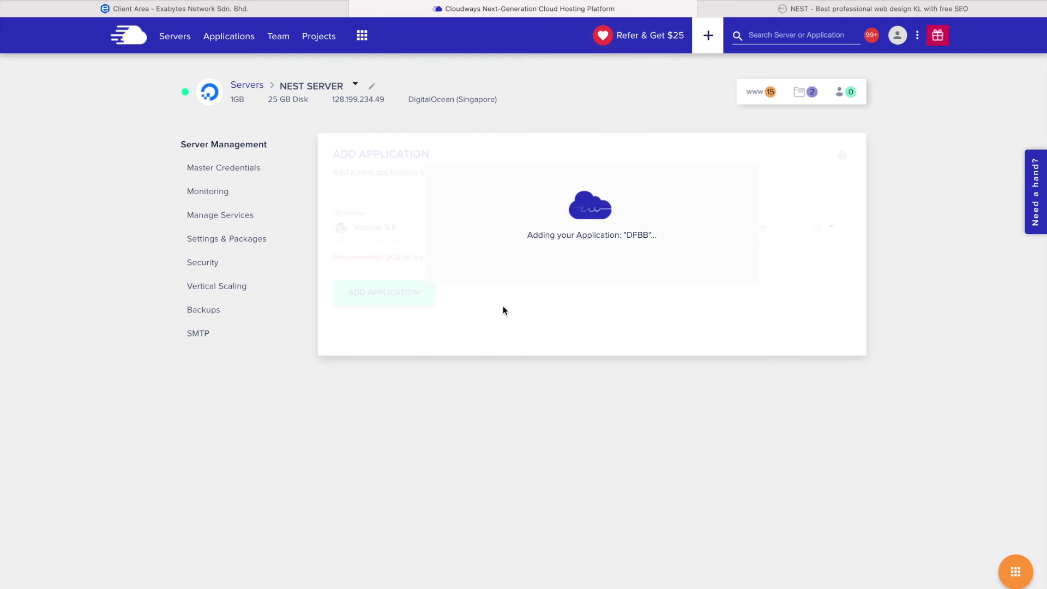